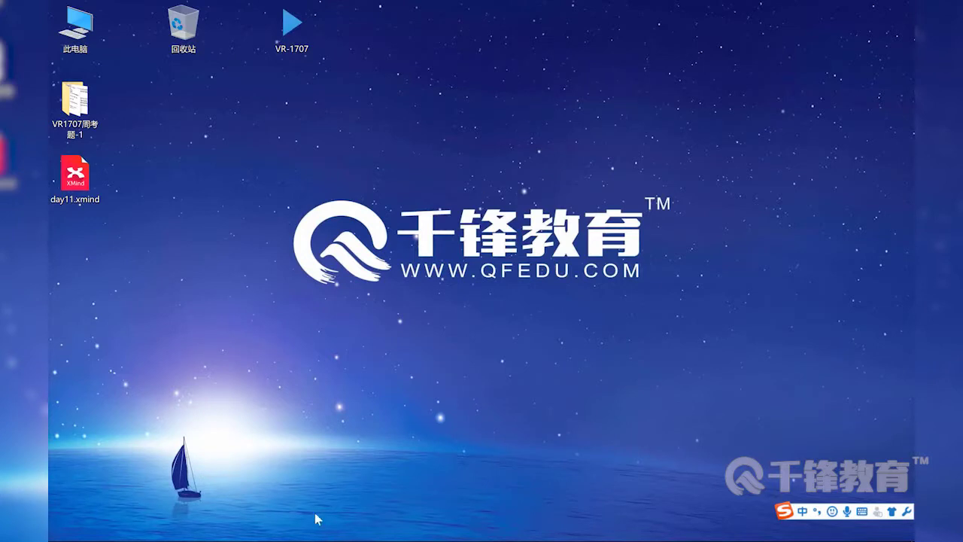
- Bring the day11 map back up and select its central topic, undoing a stray child topic
{"action": "left_click", "coordinate": [170, 531]}
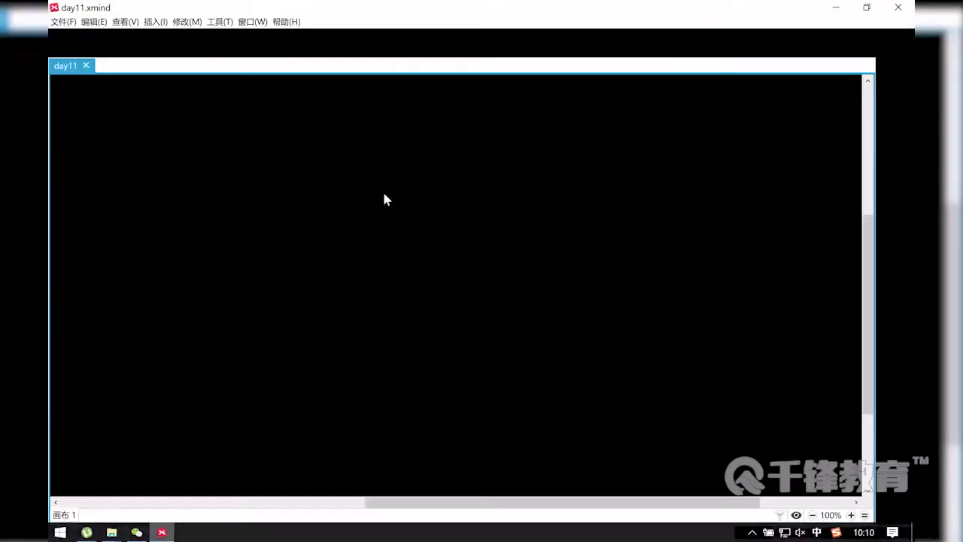
{"action": "left_click", "coordinate": [268, 209]}
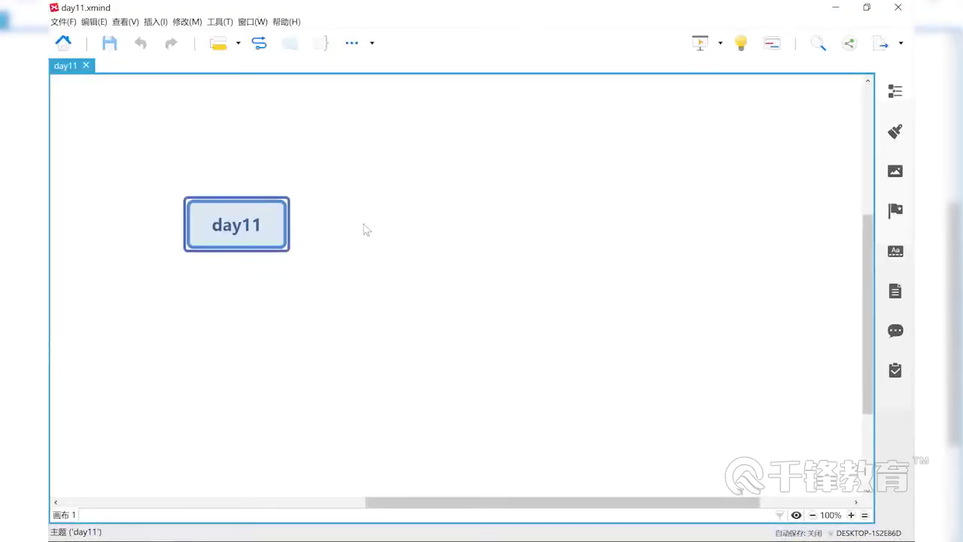
{"action": "key", "text": "Tab"}
{"action": "key", "text": "ctrl+z"}
- Switch the day11 map structure to 逻辑图 (向右) in the Format panel
{"action": "mouse_move", "coordinate": [961, 171]}
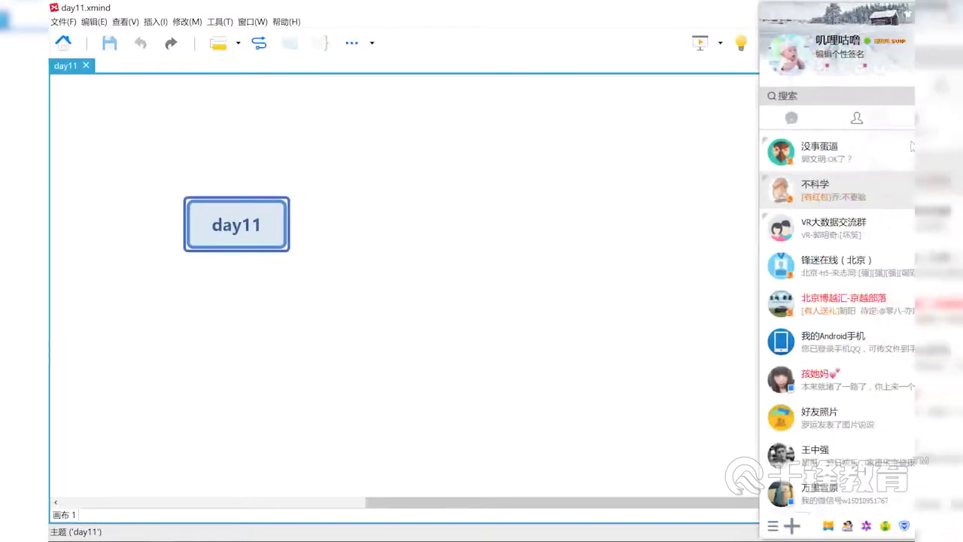
{"action": "left_click", "coordinate": [895, 132]}
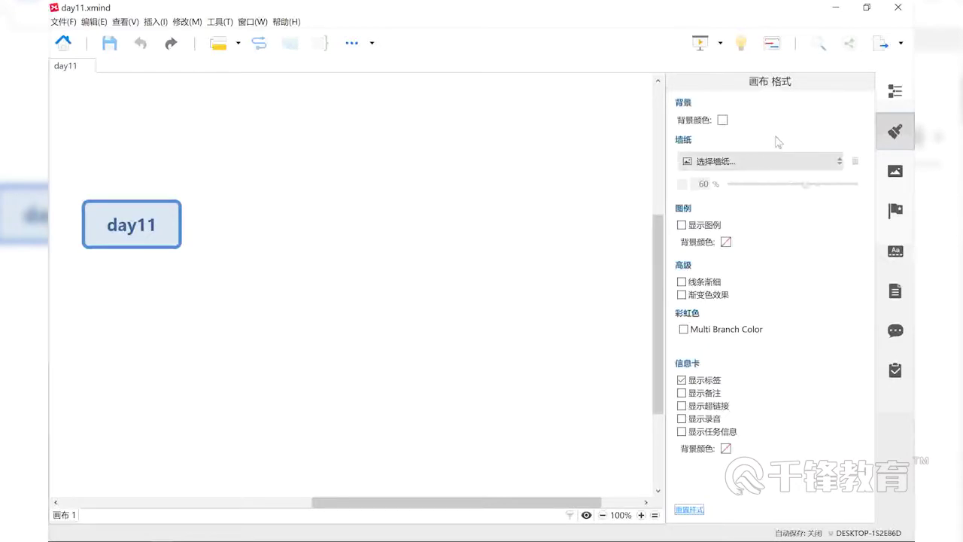
{"action": "left_click_drag", "start_coordinate": [258, 277], "coordinate": [86, 147]}
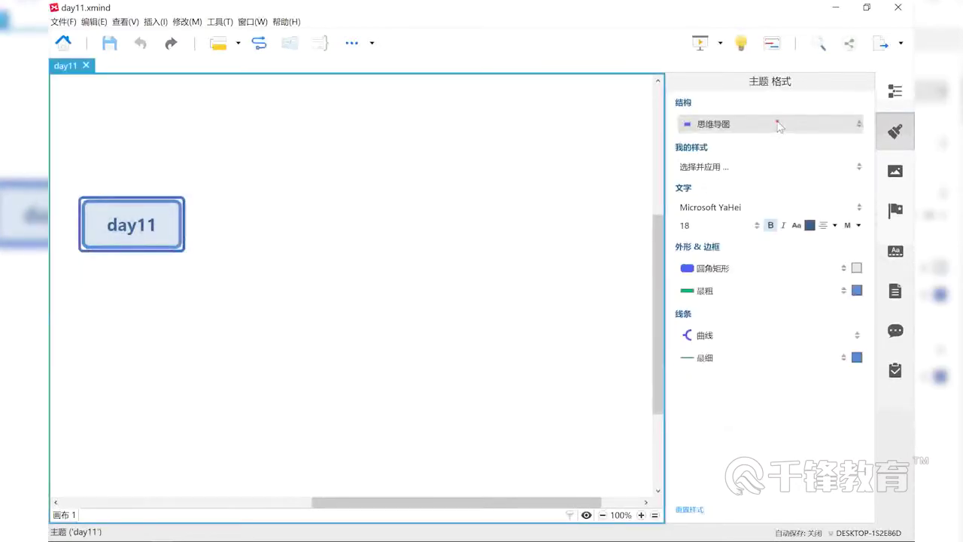
{"action": "left_click", "coordinate": [778, 124]}
{"action": "left_click", "coordinate": [760, 279]}
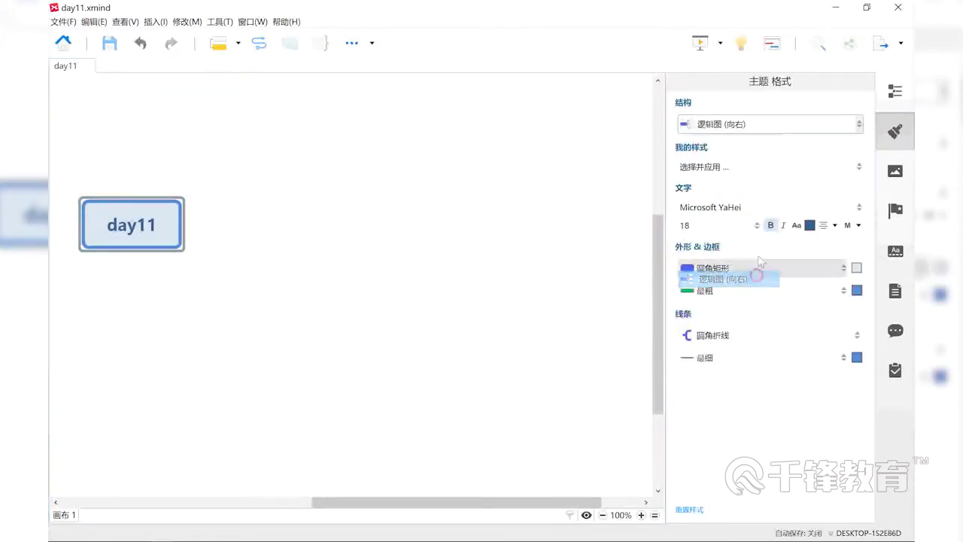
{"action": "key", "text": "ctrl+m"}
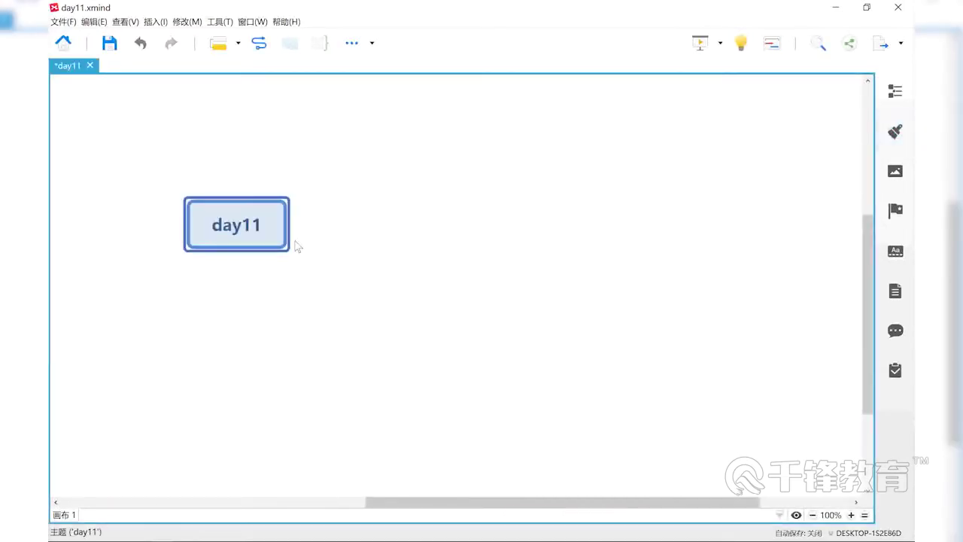
- Add a 面向对象 branch under day11
{"action": "key", "text": "Tab"}
{"action": "type", "text": "mianx"}
{"action": "key", "text": "BackSpace"}
{"action": "key", "text": "BackSpace"}
{"action": "key", "text": "BackSpace"}
{"action": "key", "text": "BackSpace"}
{"action": "type", "text": "面向对象"}
{"action": "key", "text": "Return"}
{"action": "scroll", "coordinate": [359, 228], "scroll_direction": "up", "scroll_amount": 1}
{"action": "scroll", "coordinate": [359, 229], "scroll_direction": "up", "scroll_amount": 1}
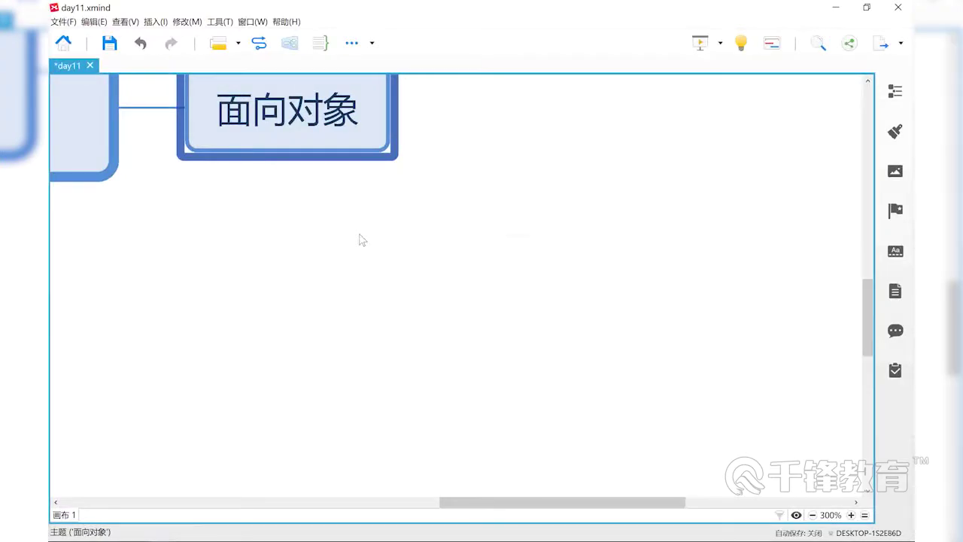
{"action": "scroll", "coordinate": [359, 239], "scroll_direction": "down", "scroll_amount": 1}
- Give 面向对象 a child topic reading 一种看待问题，解决问题的思维方式
{"action": "key", "text": "Tab"}
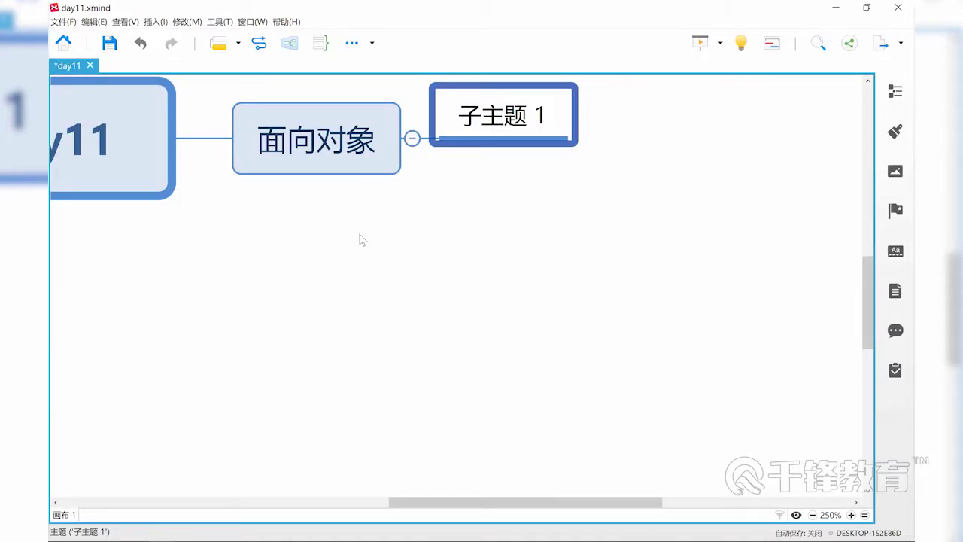
{"action": "scroll", "coordinate": [360, 239], "scroll_direction": "up", "scroll_amount": 1}
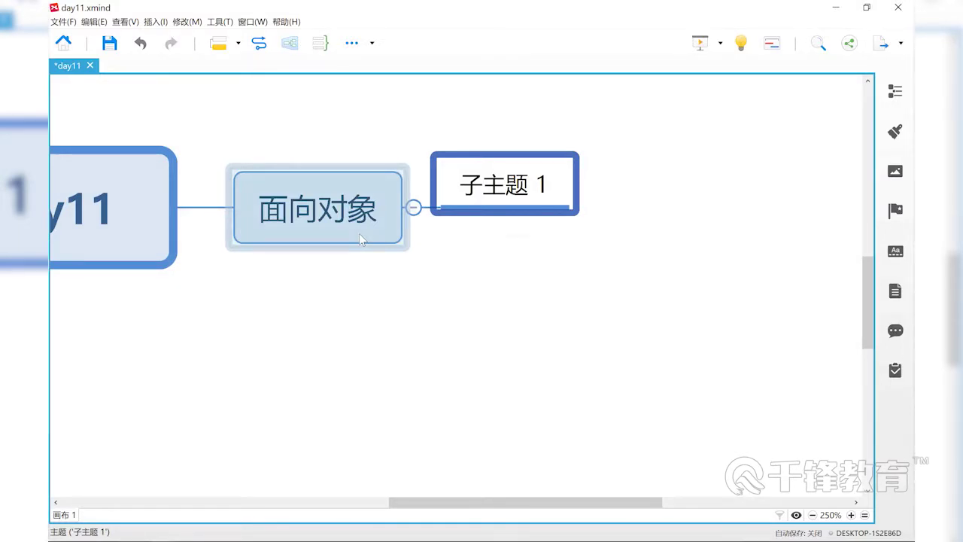
{"action": "type", "text": "yizhong kandaiwen看待问题"}
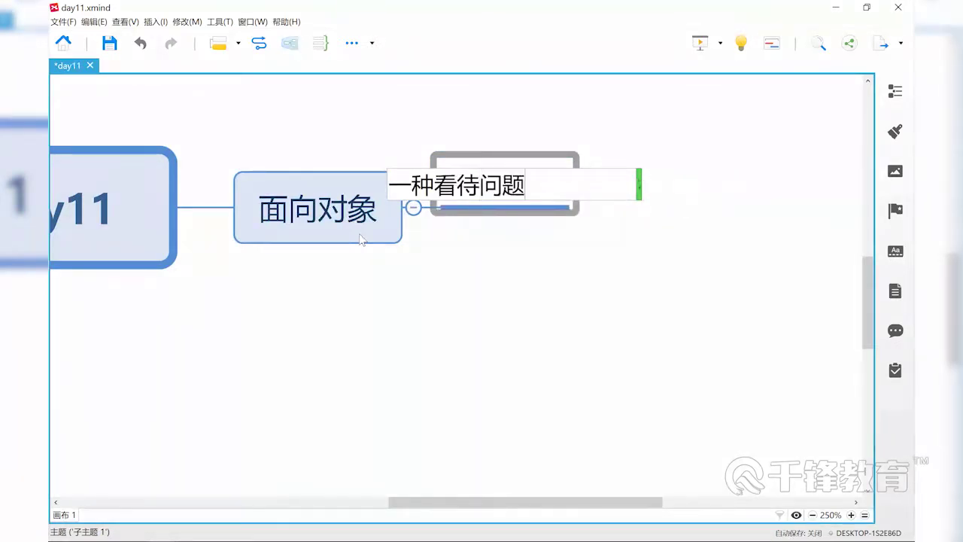
{"action": "type", "text": "jiejuewen"}
{"action": "key", "text": "space"}
{"action": "type", "text": "de"}
{"action": "key", "text": "space"}
{"action": "type", "text": "si"}
{"action": "key", "text": "space"}
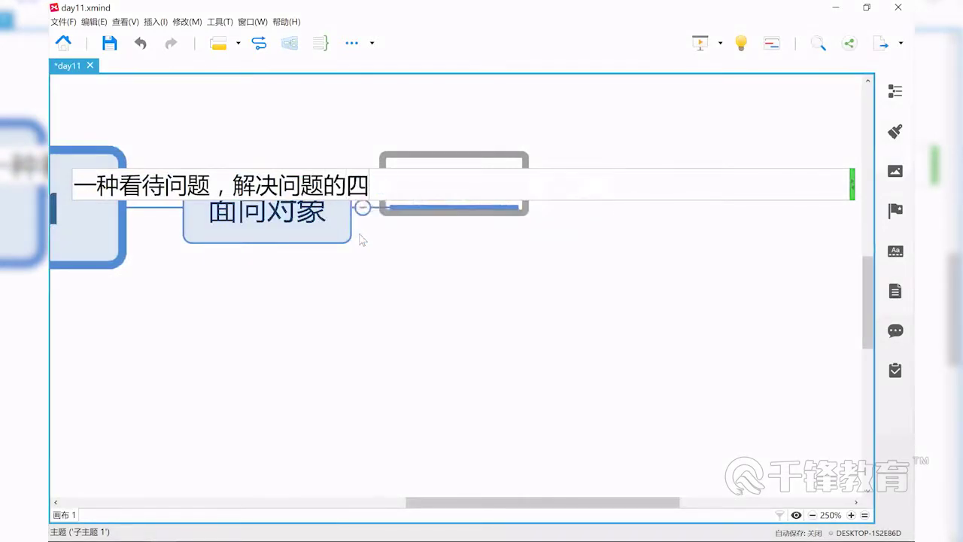
{"action": "key", "text": "BackSpace"}
{"action": "type", "text": "siweifangshi"}
{"action": "key", "text": "space"}
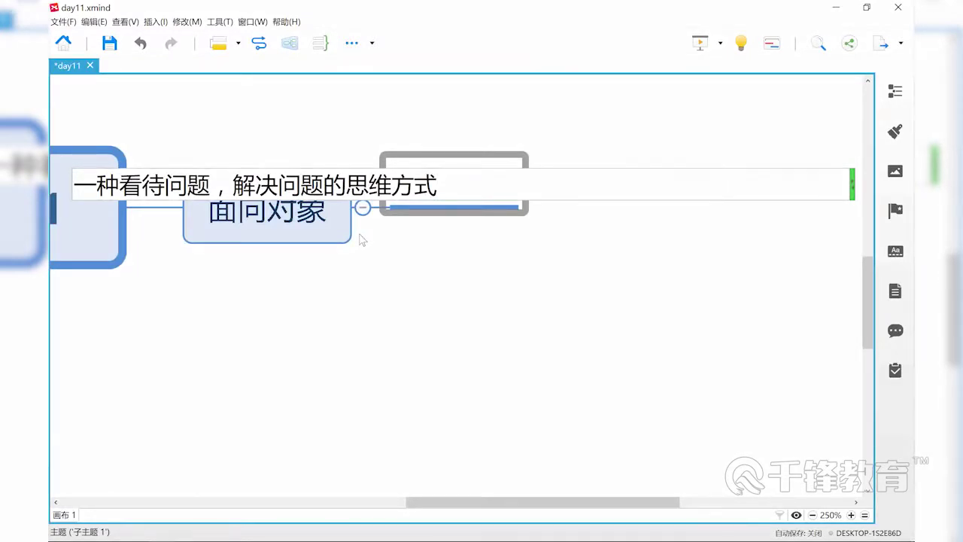
{"action": "key", "text": "Return"}
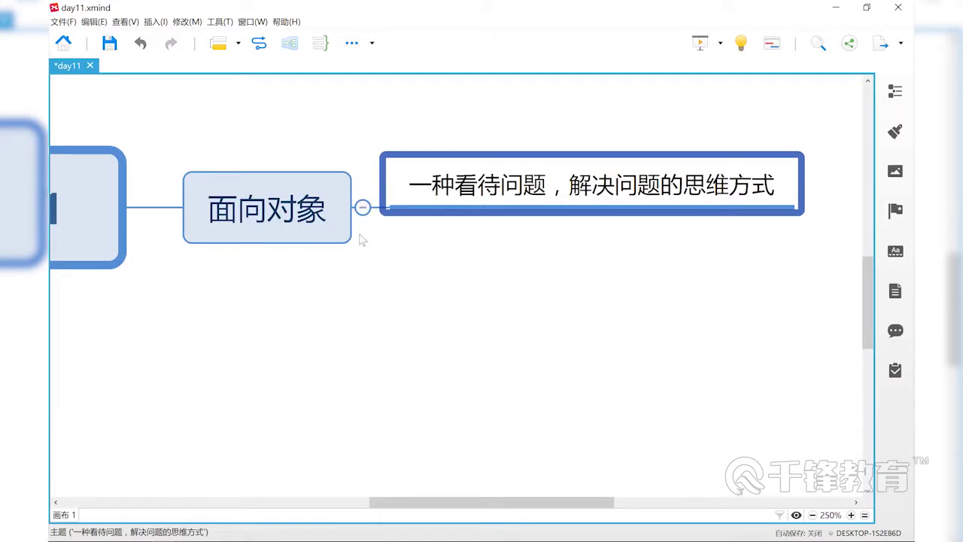
- Add a second child under 面向对象 beginning 着眼点在于找到一个能够帮助我们解决问题的实体，然后
{"action": "key", "text": "Return"}
{"action": "type", "text": "zhuo'yan'dian"}
{"action": "key", "text": "space"}
{"action": "type", "text": "zai'yu"}
{"action": "key", "text": "space"}
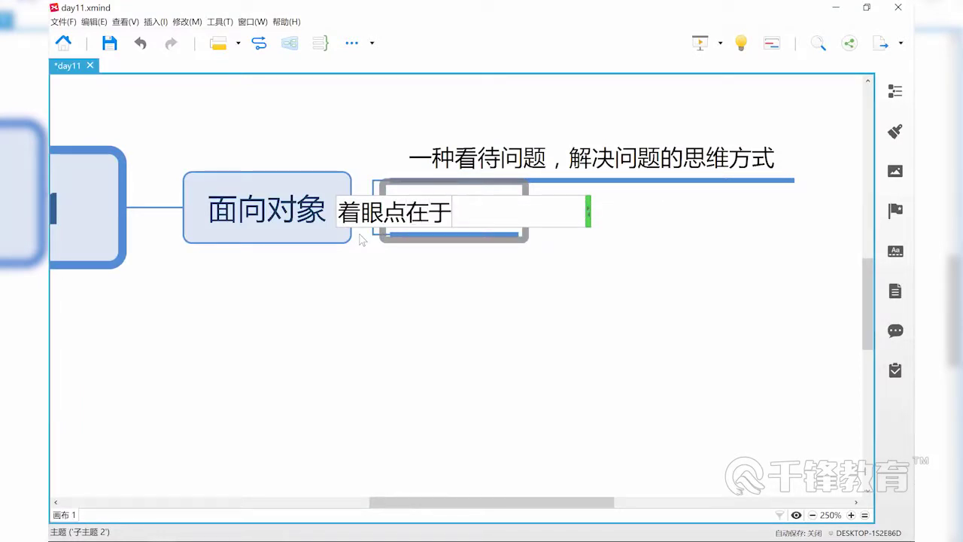
{"action": "type", "text": "zhaodao"}
{"action": "key", "text": "space"}
{"action": "type", "text": "yige"}
{"action": "key", "text": "space"}
{"action": "type", "text": "nnenggou"}
{"action": "key", "text": "space"}
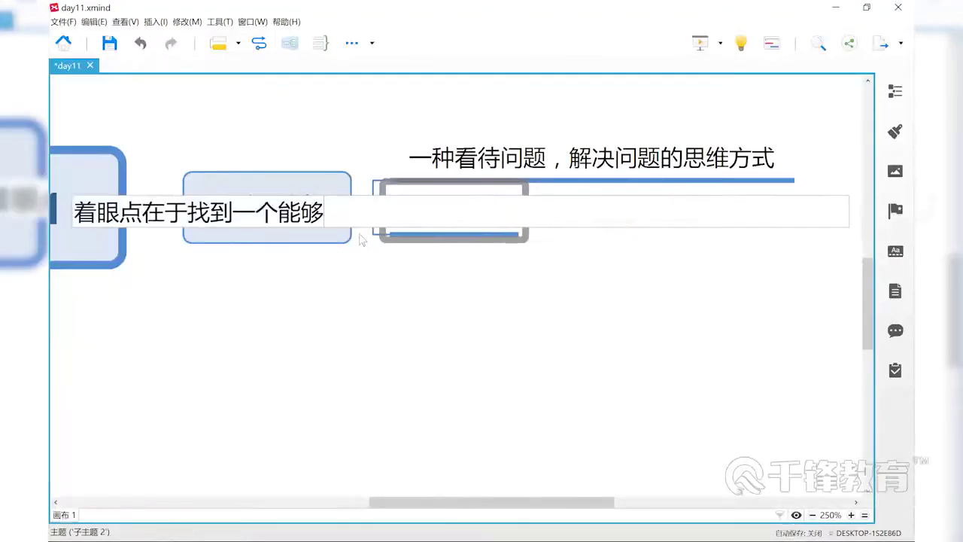
{"action": "type", "text": "abangzhu"}
{"action": "key", "text": "space"}
{"action": "type", "text": "women"}
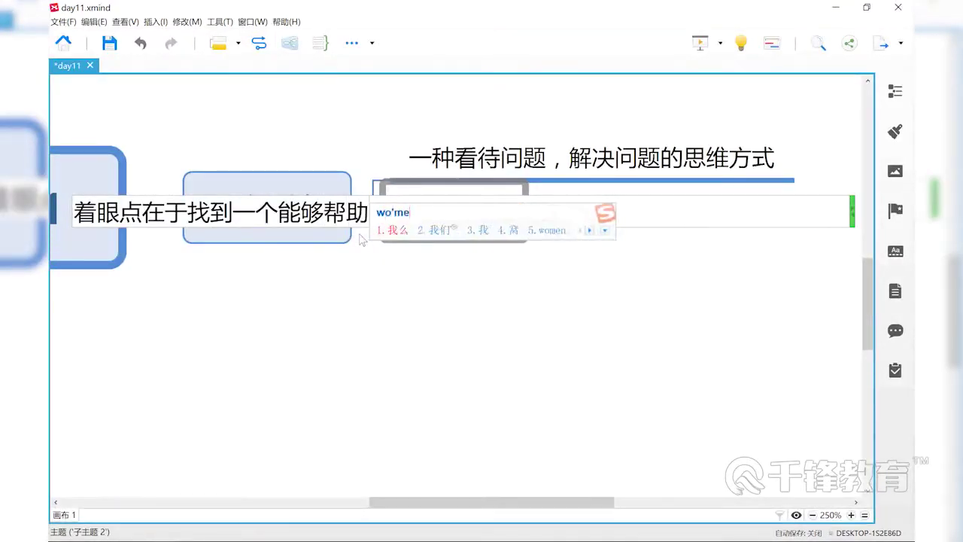
{"action": "key", "text": "space"}
{"action": "type", "text": "jie"}
{"action": "key", "text": "space"}
{"action": "type", "text": "jue"}
{"action": "key", "text": "space"}
{"action": "type", "text": "wenti"}
{"action": "key", "text": "space"}
{"action": "type", "text": "de"}
{"action": "key", "text": "space"}
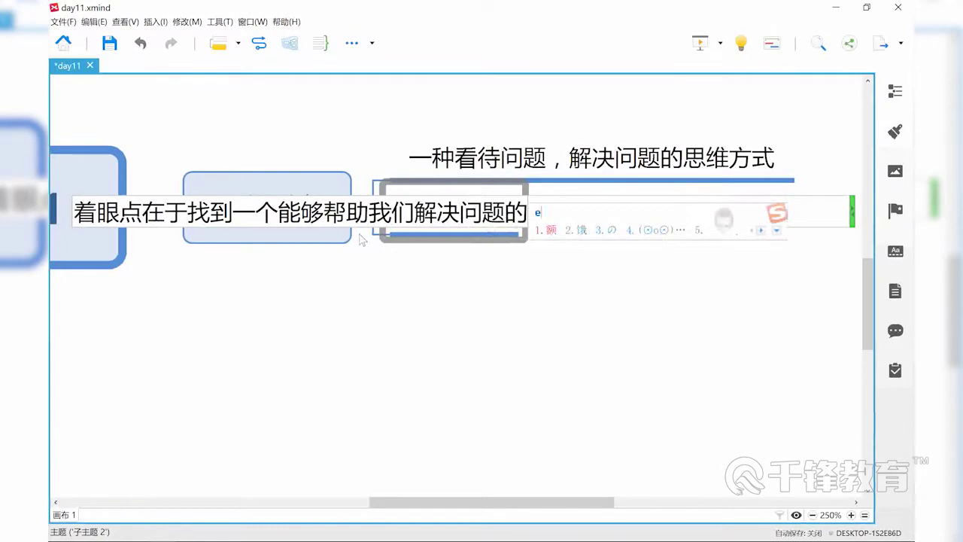
{"action": "type", "text": "shiti2,ranhou"}
- Finish that topic with 委托这个实体来帮助解决 and commit it
{"action": "key", "text": "space"}
{"action": "type", "text": "weituo"}
{"action": "key", "text": "space"}
{"action": "type", "text": "zhe"}
{"action": "key", "text": "space"}
{"action": "type", "text": "shiti"}
{"action": "key", "text": "space"}
{"action": "type", "text": "lai"}
{"action": "key", "text": "space"}
{"action": "type", "text": "bang"}
{"action": "key", "text": "space"}
{"action": "type", "text": "zhu"}
{"action": "key", "text": "space"}
{"action": "type", "text": "jiejue"}
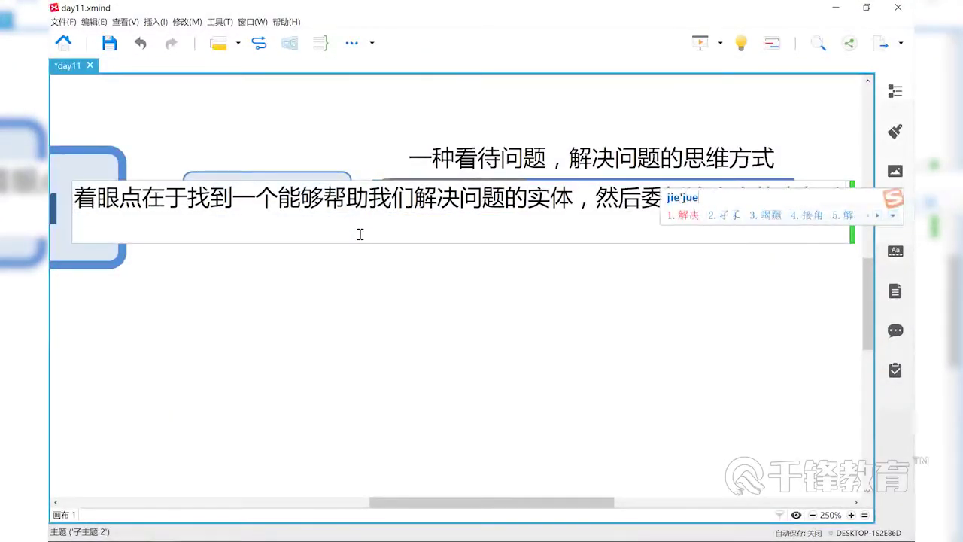
{"action": "key", "text": "space"}
{"action": "key", "text": "Return"}
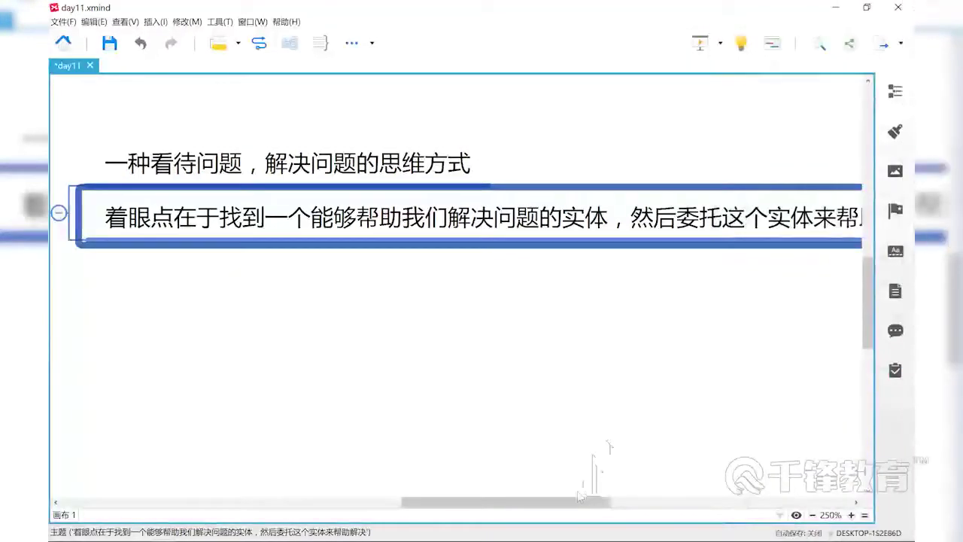
- Add a 面向过程 sibling branch under day11
{"action": "key", "text": "Left"}
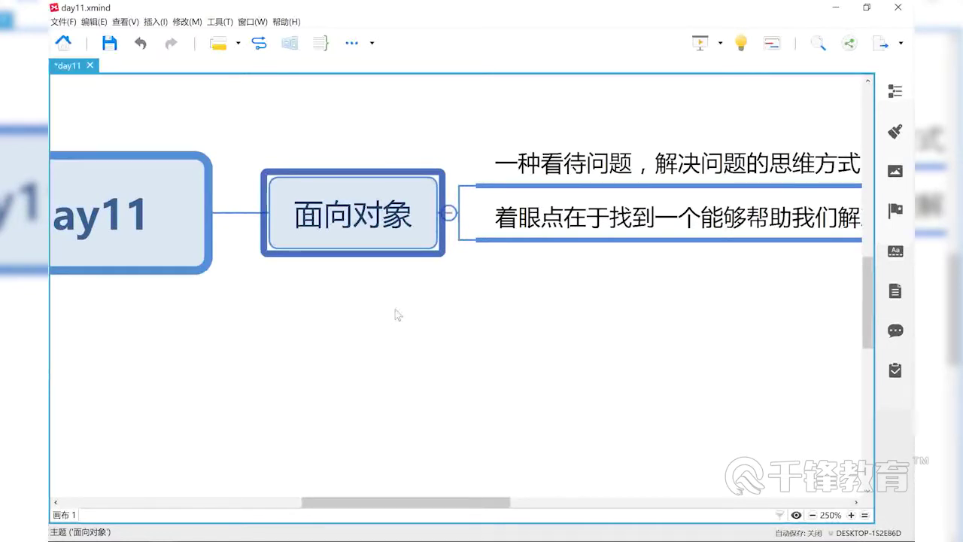
{"action": "key", "text": "Return"}
{"action": "type", "text": "面向guocheng"}
{"action": "key", "text": "space"}
{"action": "key", "text": "Return"}
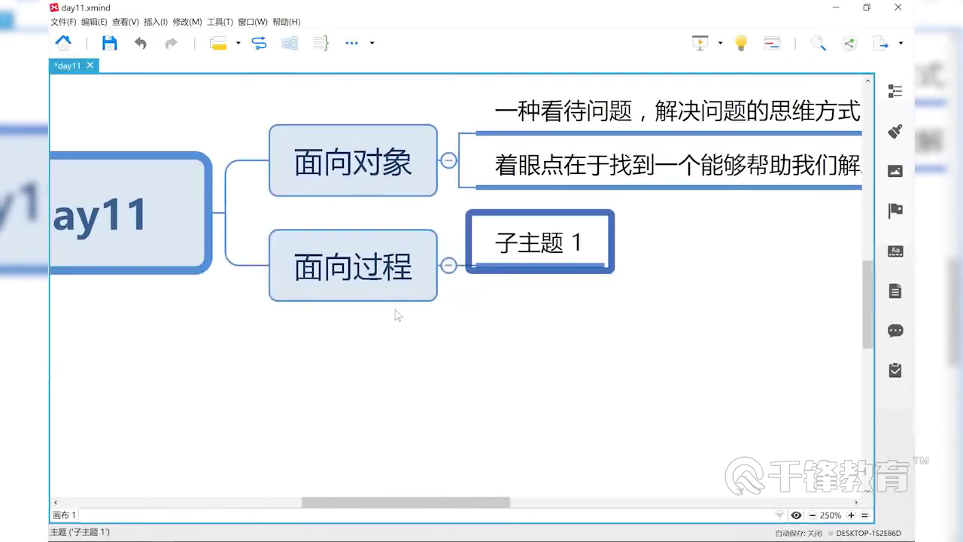
- Type the 面向过程 child topic 一种看待问题，解决问题的思维方式
{"action": "type", "text": "yizhong"}
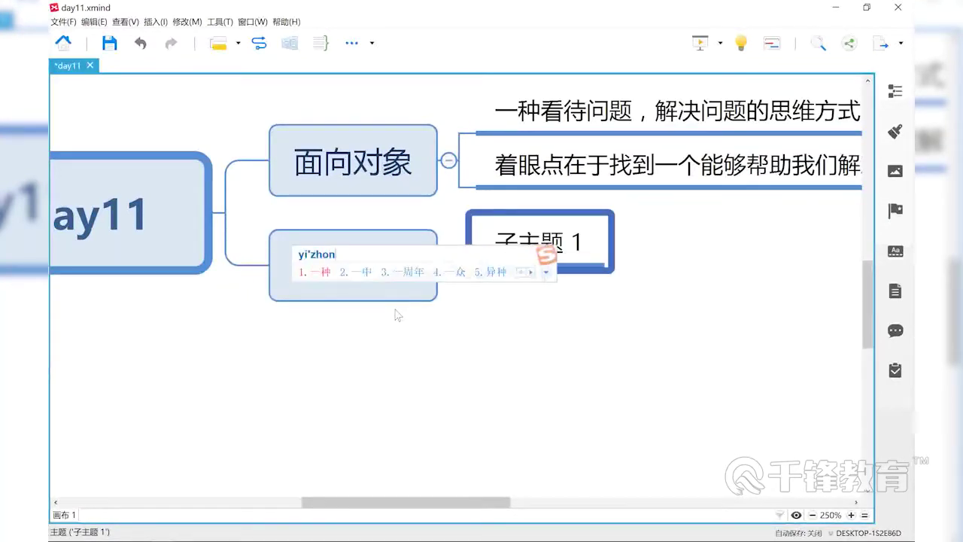
{"action": "key", "text": "space"}
{"action": "type", "text": "kandai"}
{"action": "key", "text": "space"}
{"action": "type", "text": "wenti"}
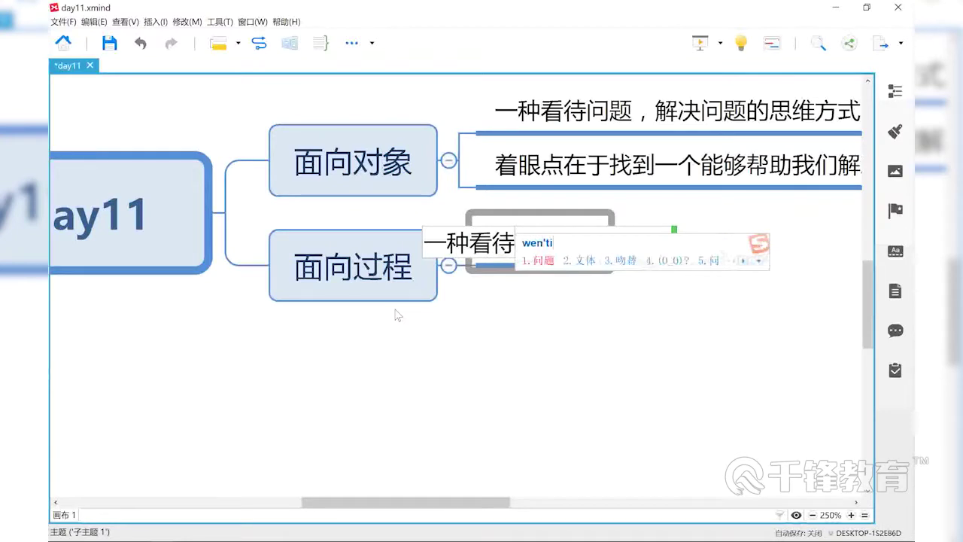
{"action": "key", "text": "space"}
{"action": "type", "text": ",jiejuewenti"}
{"action": "key", "text": "space"}
{"action": "type", "text": "de"}
{"action": "key", "text": "BackSpace"}
{"action": "key", "text": "BackSpace"}
{"action": "key", "text": "BackSpace"}
{"action": "key", "text": "BackSpace"}
{"action": "key", "text": "BackSpace"}
{"action": "type", "text": "wenti"}
{"action": "key", "text": "space"}
{"action": "type", "text": "de siweifangshi"}
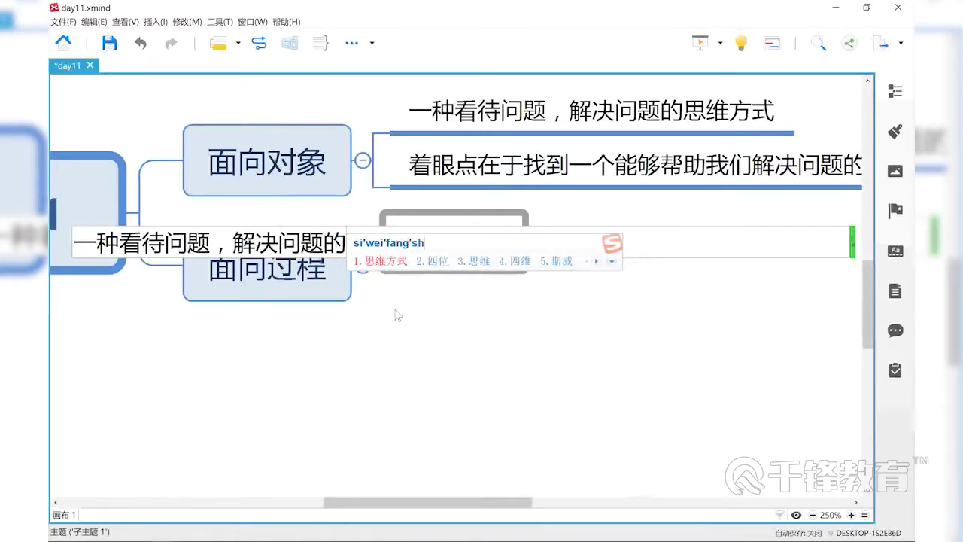
{"action": "key", "text": "space"}
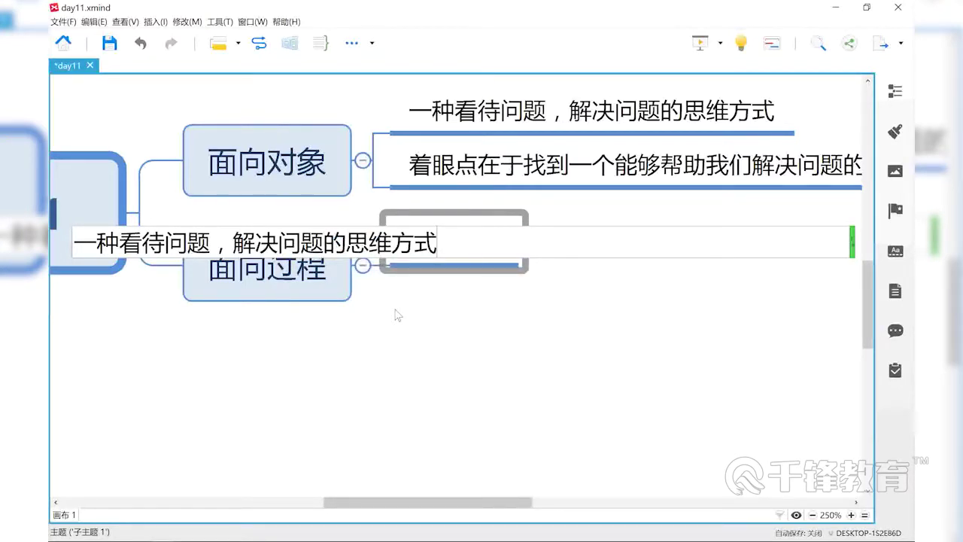
- Add a second 面向过程 subtopic beginning 着眼点在于问题是
{"action": "key", "text": "Return"}
{"action": "key", "text": "Return"}
{"action": "type", "text": "zhuo'ya"}
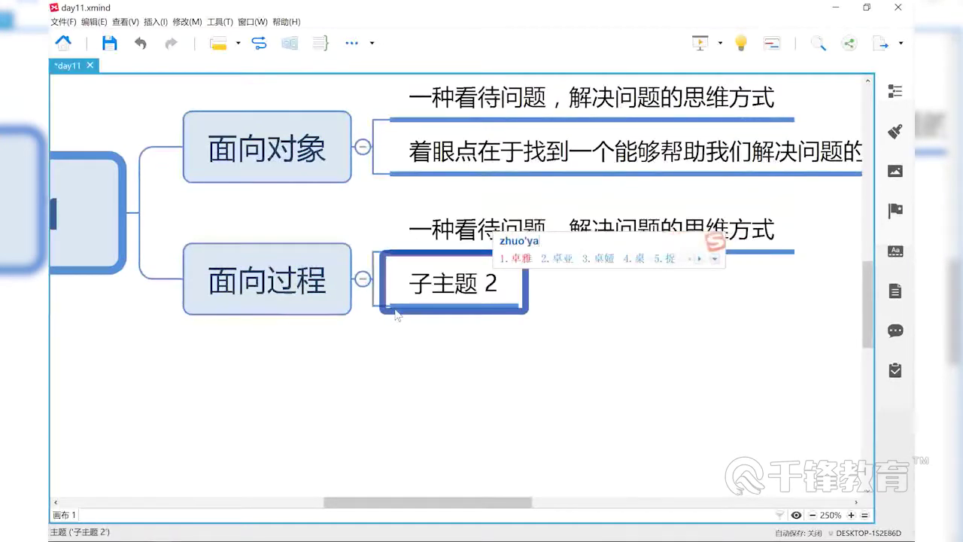
{"action": "key", "text": "BackSpace"}
{"action": "key", "text": "BackSpace"}
{"action": "key", "text": "BackSpace"}
{"action": "type", "text": "zhuoyandian"}
{"action": "key", "text": "space"}
{"action": "type", "text": "zaiyu"}
{"action": "key", "text": "space"}
{"action": "type", "text": "w"}
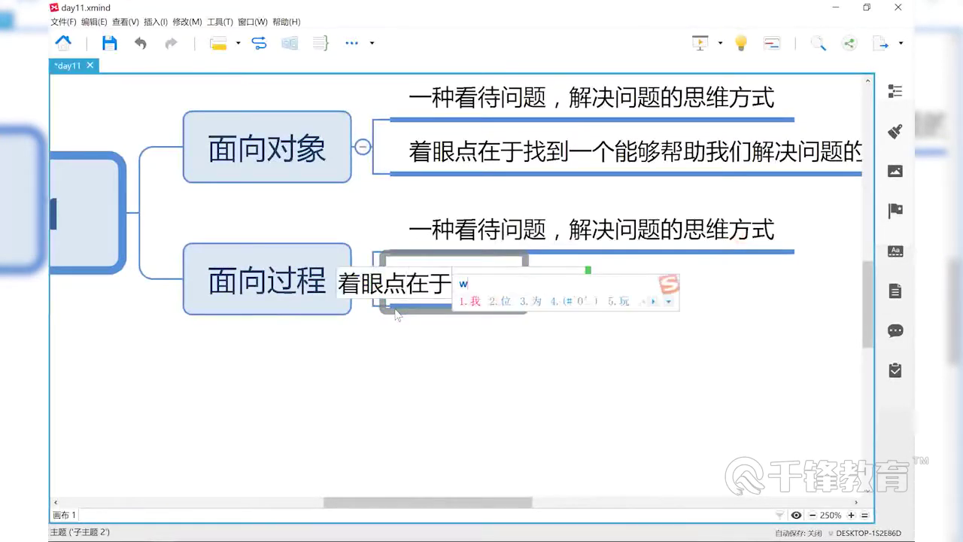
{"action": "type", "text": "enti"}
{"action": "key", "text": "space"}
{"action": "type", "text": "shi"}
{"action": "key", "text": "space"}
- Complete it with 怎样一步步的解决的，然后亲历亲为的去解决这个问题 and commit
{"action": "type", "text": "怎"}
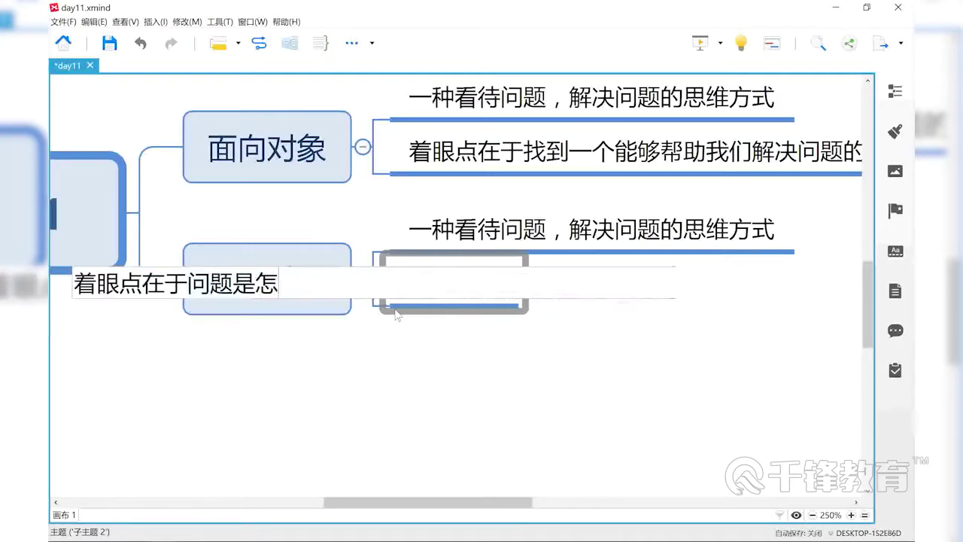
{"action": "type", "text": "样解决"}
{"action": "key", "text": "BackSpace"}
{"action": "key", "text": "BackSpace"}
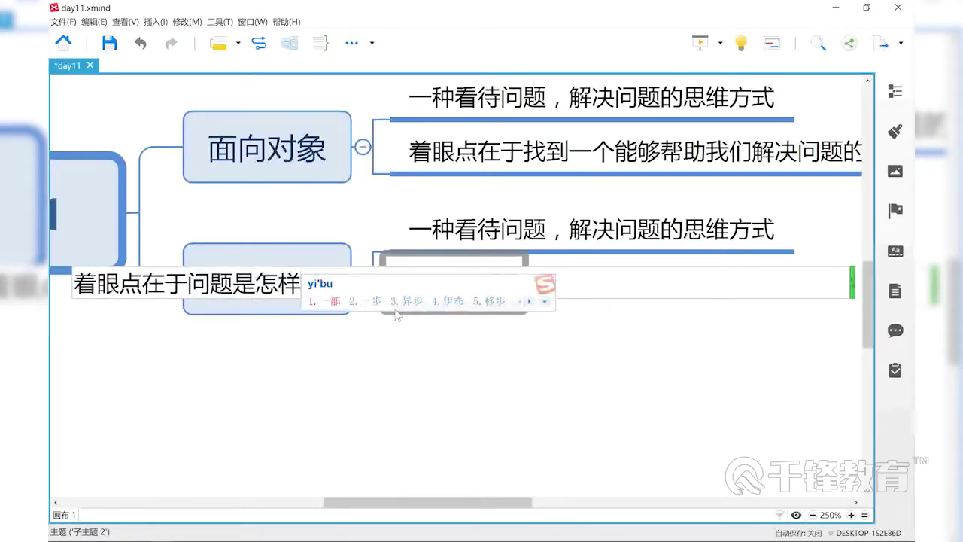
{"action": "type", "text": "一步步的"}
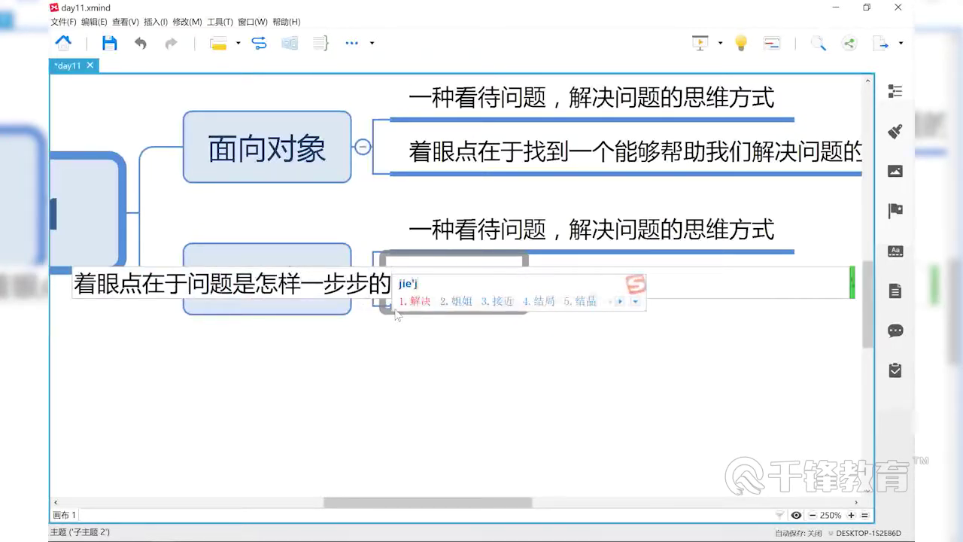
{"action": "type", "text": "解决的，然后"}
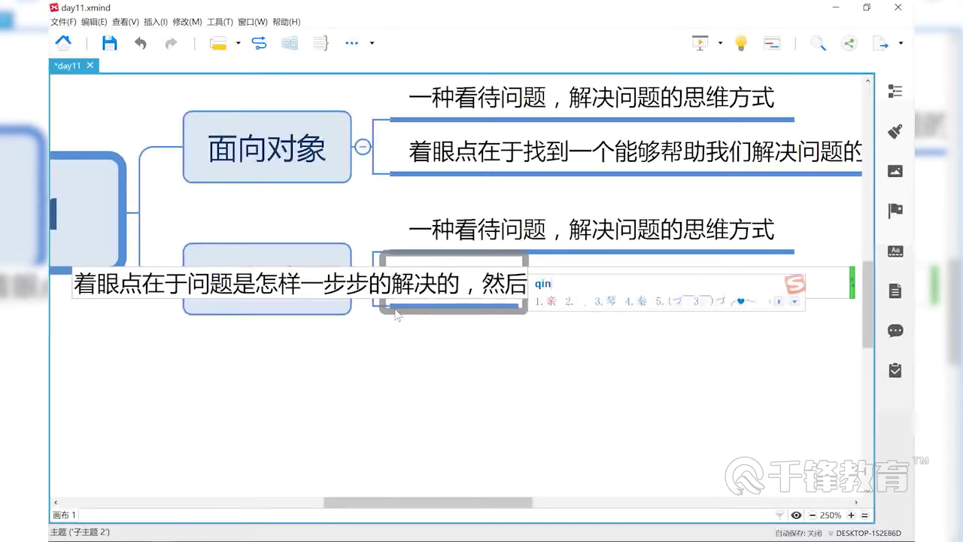
{"action": "type", "text": "亲历亲的"}
{"action": "key", "text": "BackSpace"}
{"action": "type", "text": "为"}
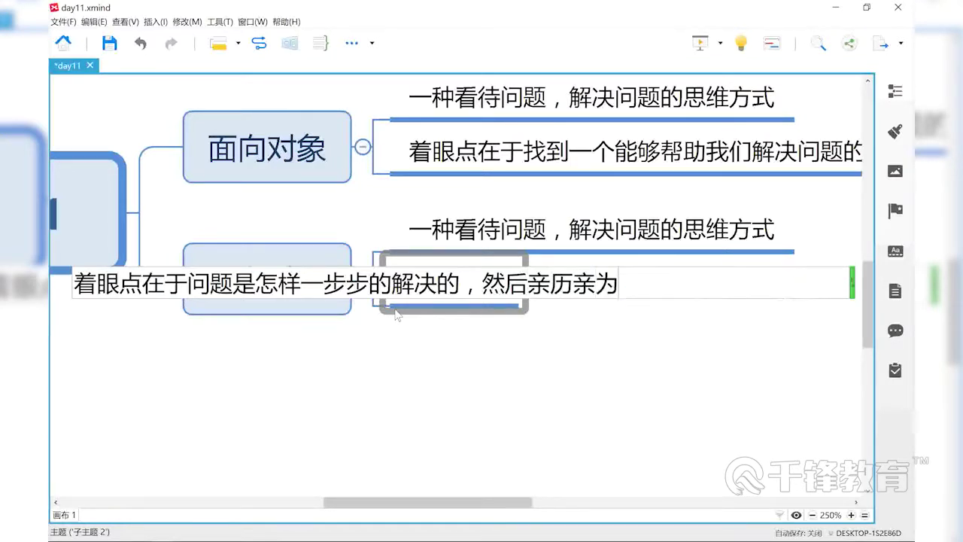
{"action": "type", "text": "的去"}
{"action": "type", "text": "解决"}
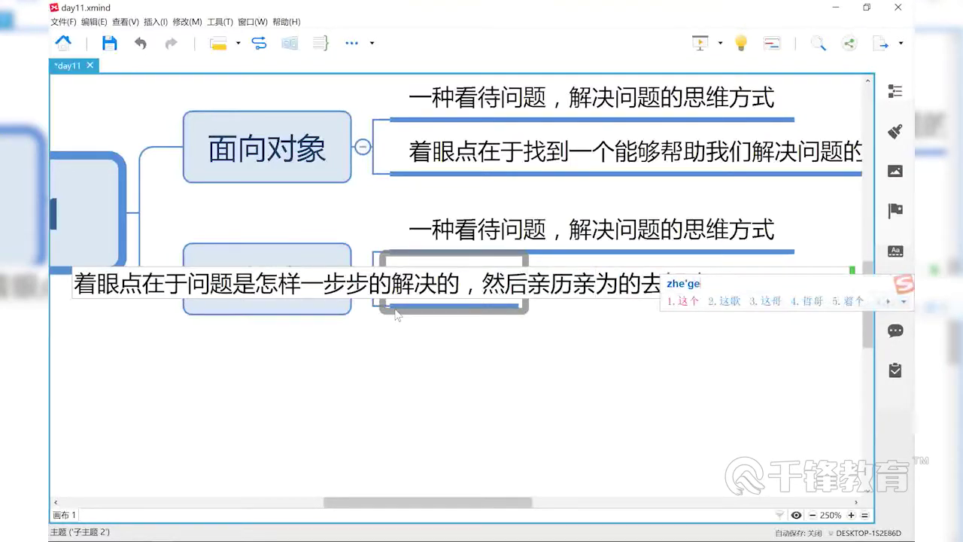
{"action": "type", "text": "这个问题"}
{"action": "key", "text": "Return"}
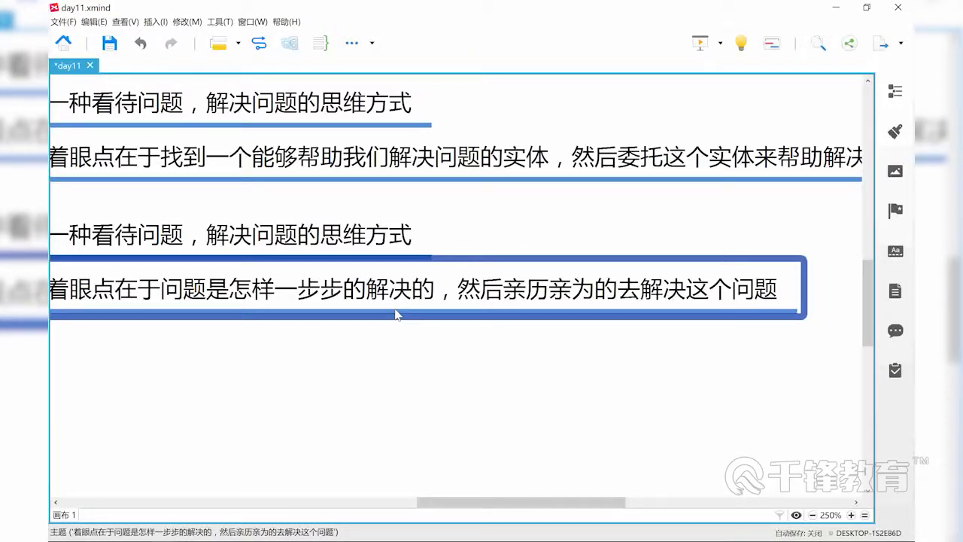
- Pan the canvas back to the root topic and save day11.xmind
{"action": "left_click_drag", "start_coordinate": [447, 503], "coordinate": [304, 502]}
{"action": "key", "text": "ctrl+s"}
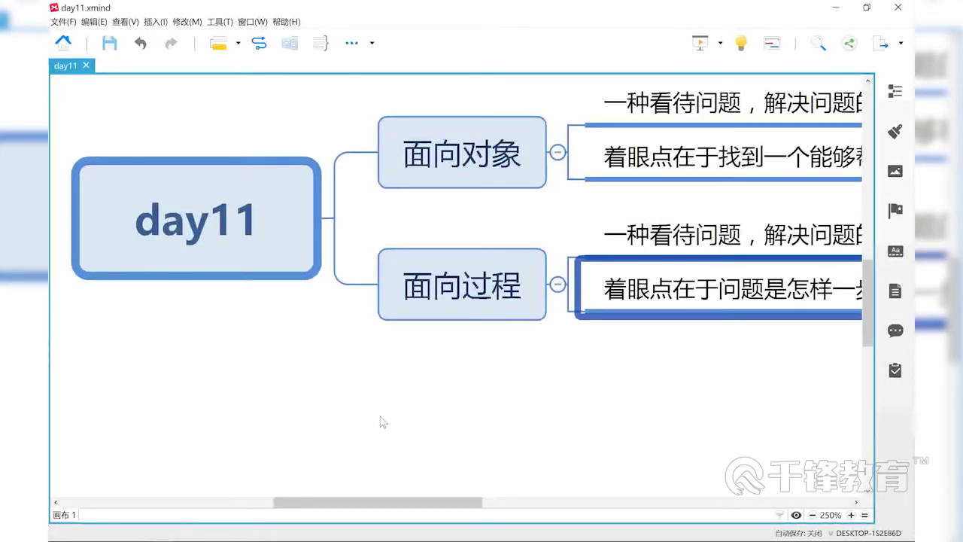
- Add a 实例 main branch below 面向过程
{"action": "left_click", "coordinate": [443, 262]}
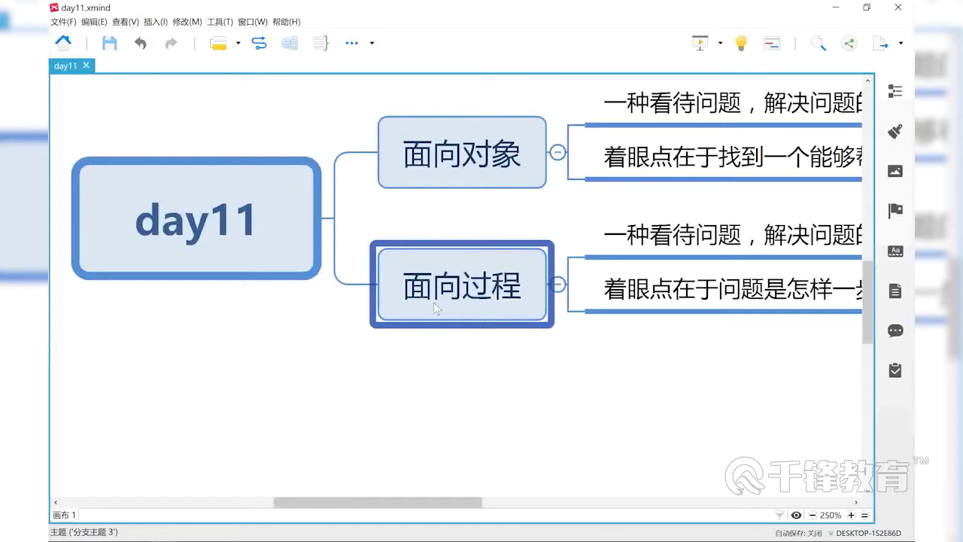
{"action": "key", "text": "Return"}
{"action": "type", "text": "sh实例"}
{"action": "key", "text": "Return"}
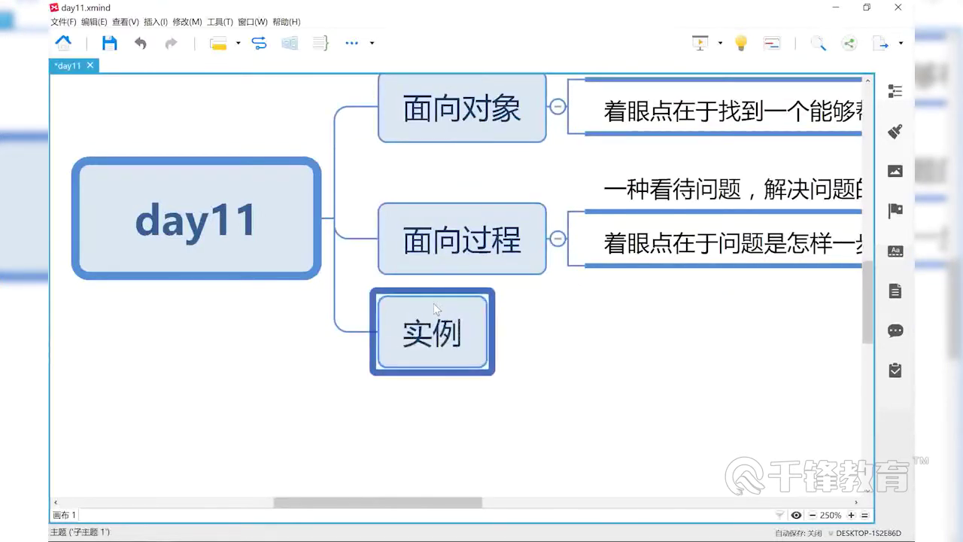
- Give 实例 the subtopic 小明作为一个电脑小白，需要自己组装一台电脑
{"action": "key", "text": "Tab"}
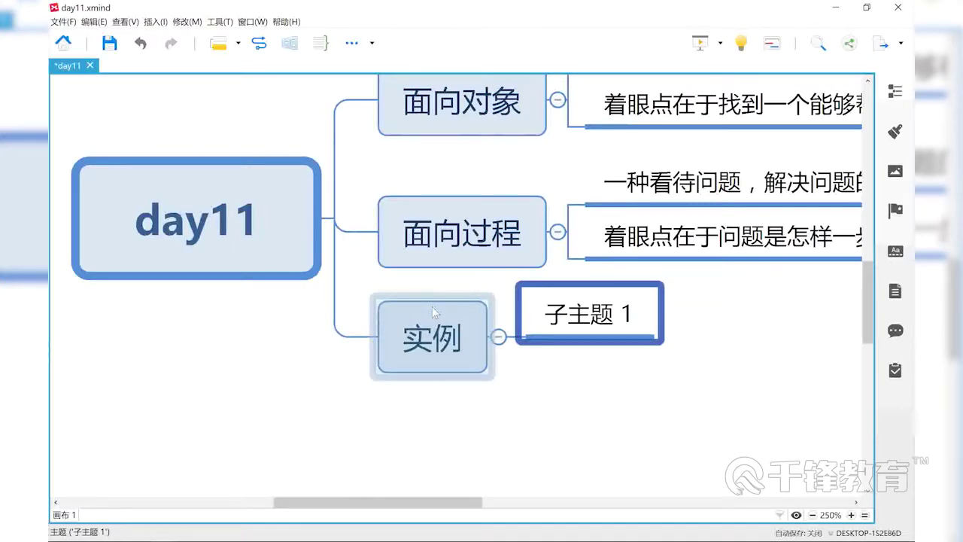
{"action": "type", "text": "小明"}
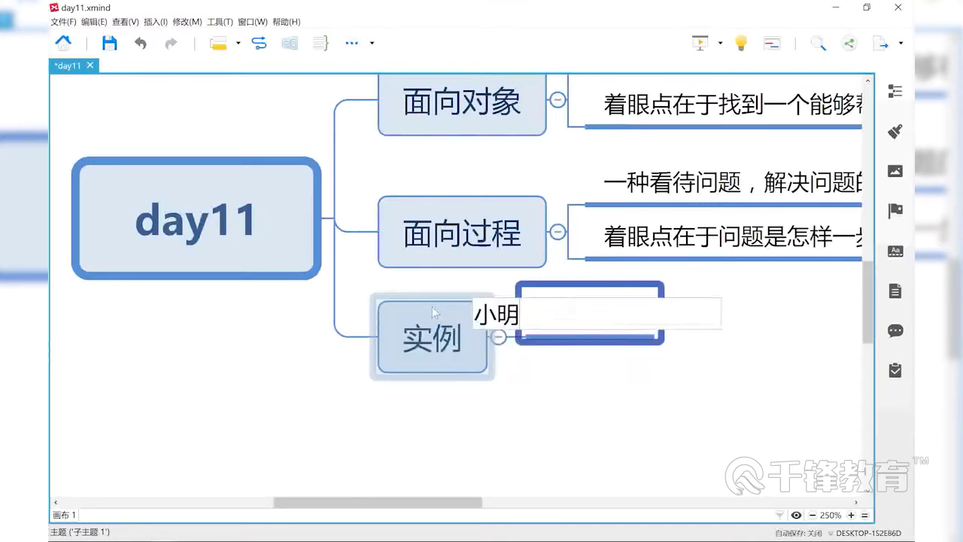
{"action": "type", "text": "u作为yig一个"}
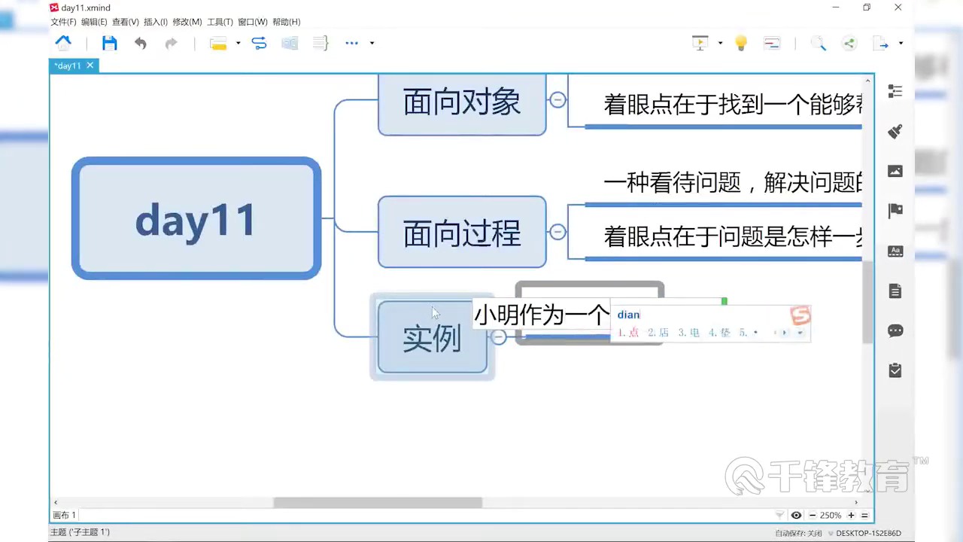
{"action": "type", "text": "电脑xiabai"}
{"action": "key", "text": "BackSpace"}
{"action": "key", "text": "BackSpace"}
{"action": "key", "text": "BackSpace"}
{"action": "key", "text": "BackSpace"}
{"action": "key", "text": "BackSpace"}
{"action": "key", "text": "BackSpace"}
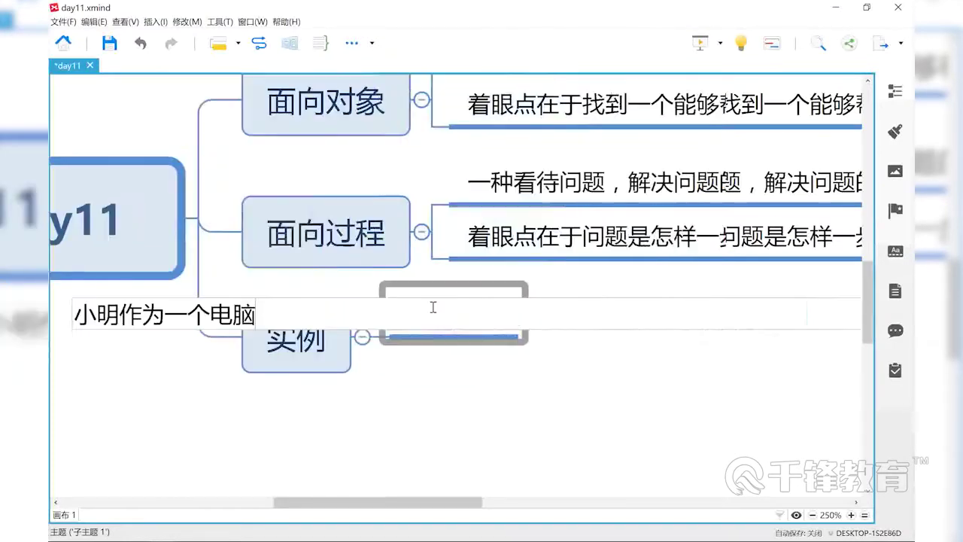
{"action": "type", "text": "xiaobai"}
{"action": "key", "text": "space"}
{"action": "type", "text": "，xuyao"}
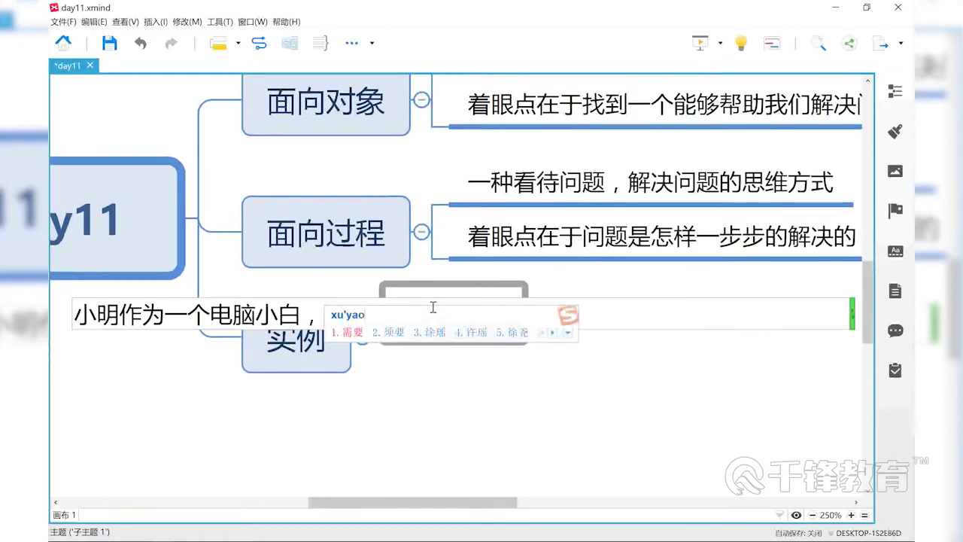
{"action": "key", "text": "space"}
{"action": "type", "text": "iji"}
{"action": "key", "text": "space"}
{"action": "type", "text": "zuzhuang"}
{"action": "key", "text": "space"}
{"action": "key", "text": "space"}
{"action": "type", "text": "yitai"}
{"action": "key", "text": "space"}
{"action": "type", "text": "diannao"}
{"action": "key", "text": "space"}
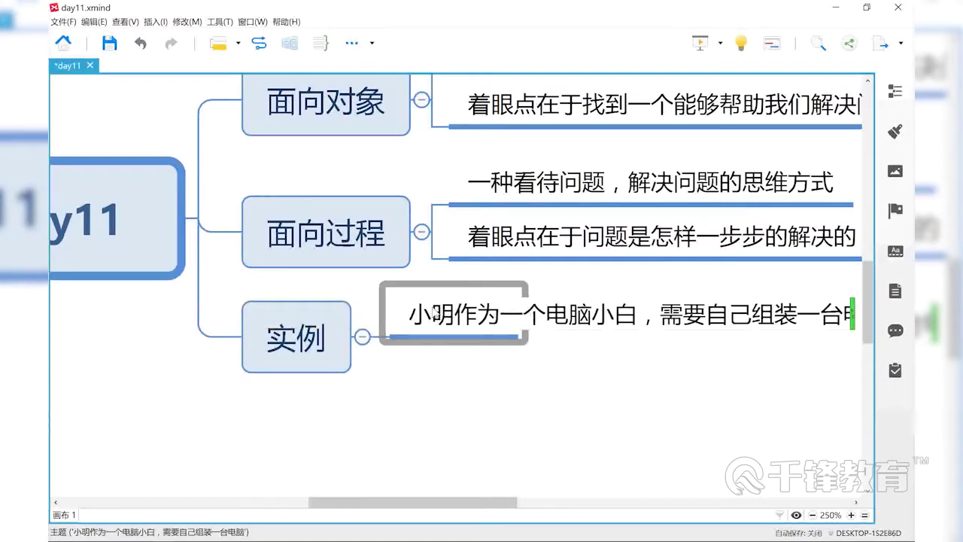
{"action": "key", "text": "Return"}
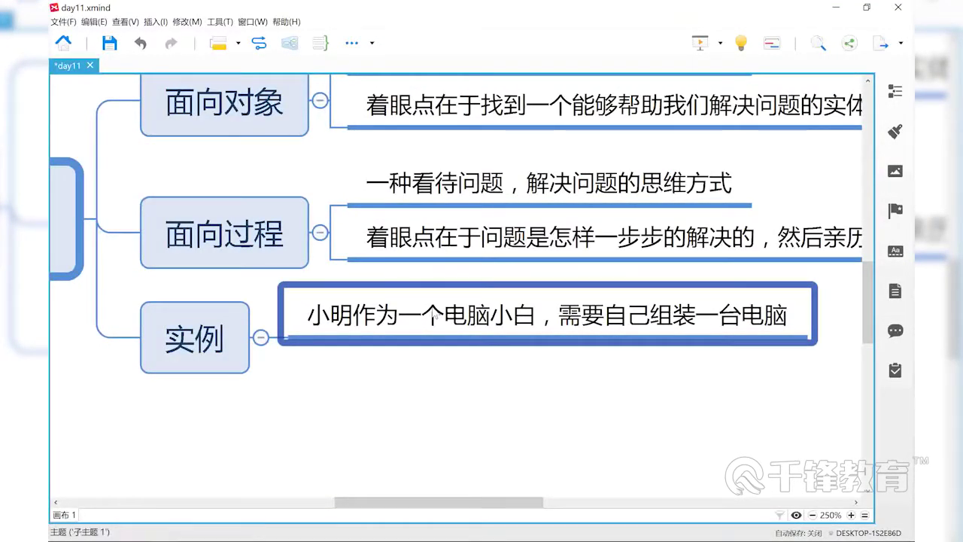
- Add a 面向过程 subtopic under the example sentence
{"action": "key", "text": "Tab"}
{"action": "type", "text": "mianxiang"}
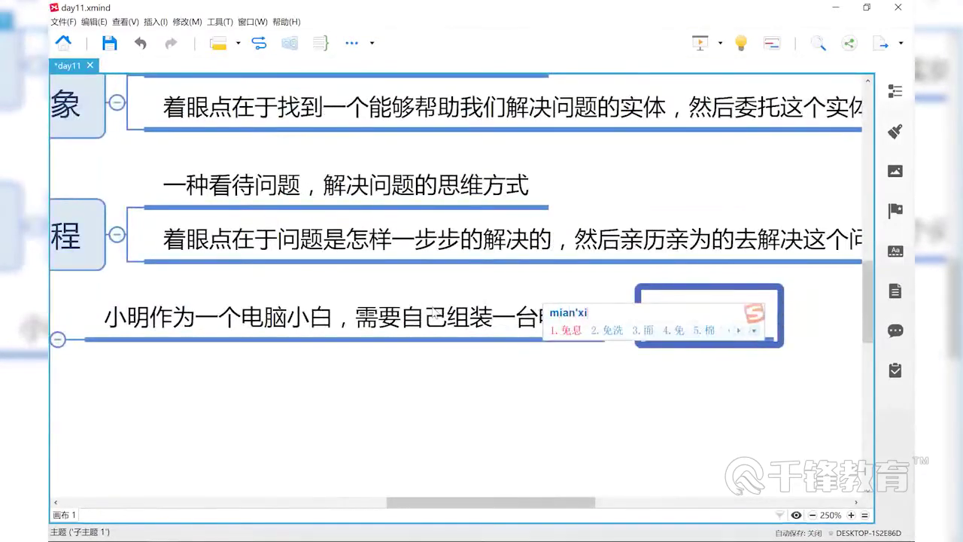
{"action": "key", "text": "space"}
{"action": "type", "text": "guochen"}
{"action": "key", "text": "space"}
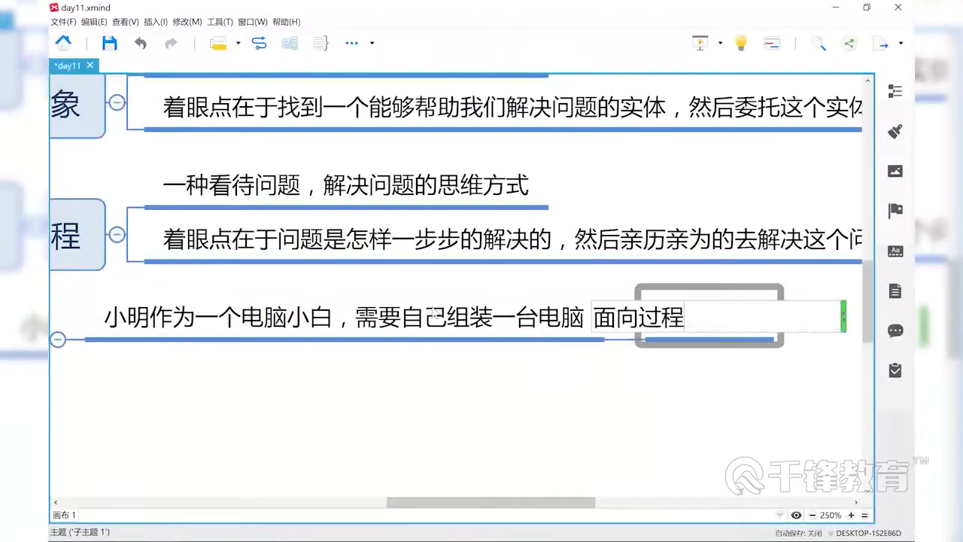
{"action": "key", "text": "Return"}
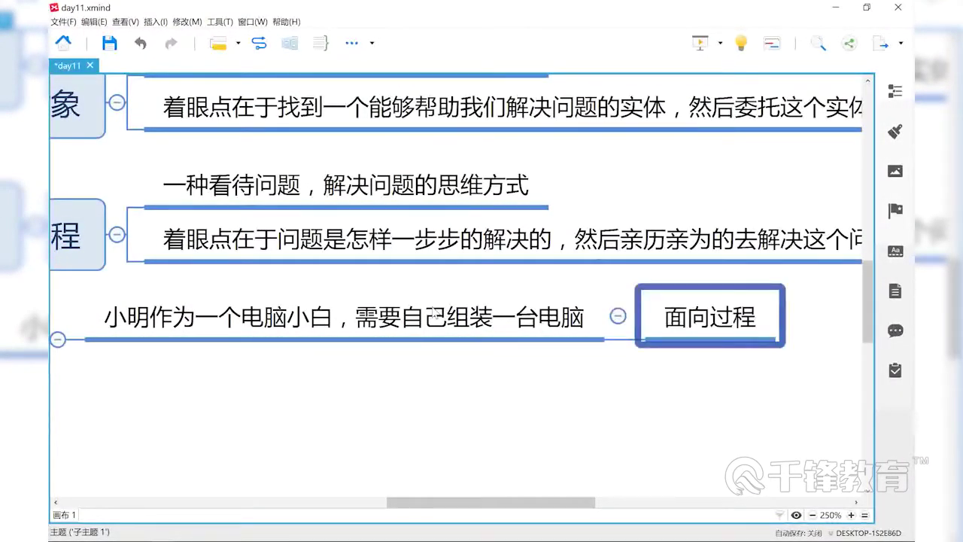
- Add the first step 1、补充相关知识 under 面向过程
{"action": "key", "text": "Tab"}
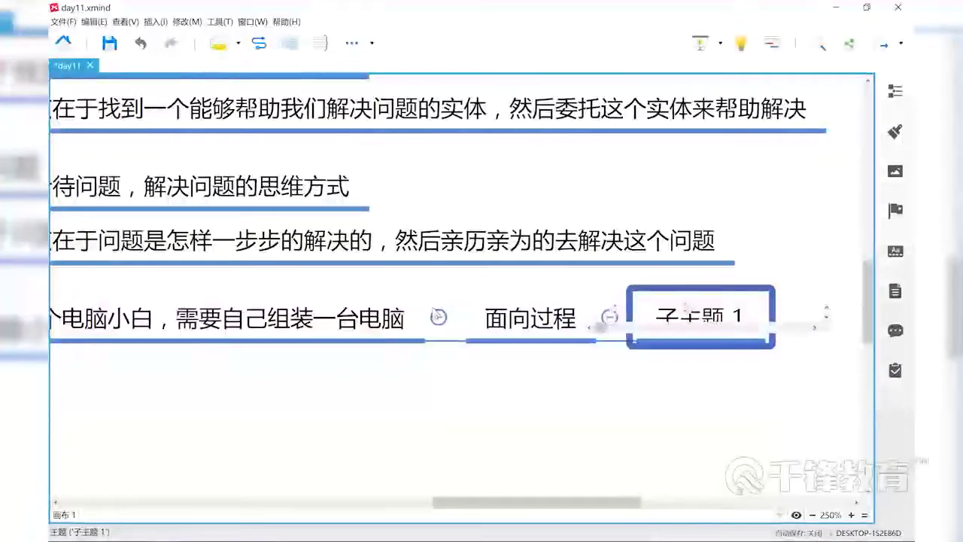
{"action": "type", "text": "1、"}
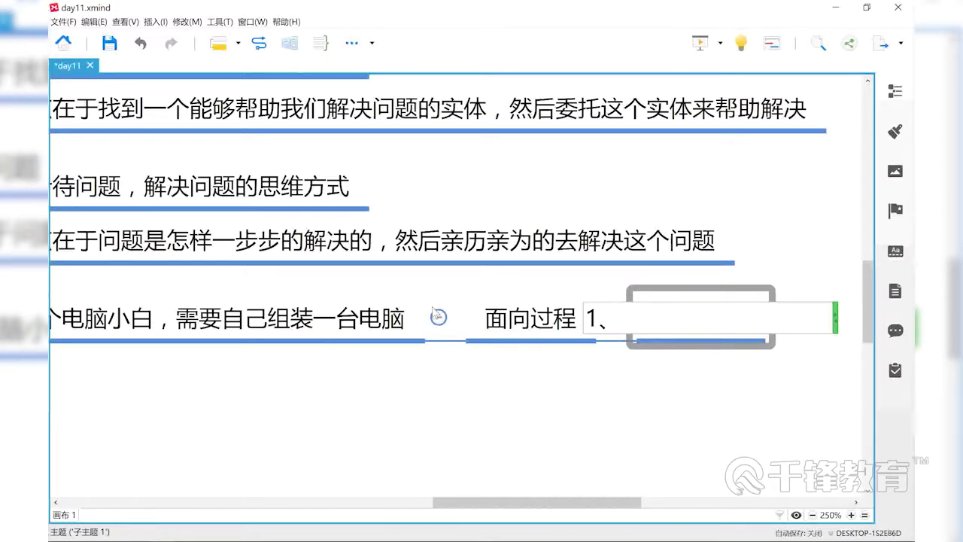
{"action": "type", "text": "buchong xiangguan zhish"}
{"action": "key", "text": "space"}
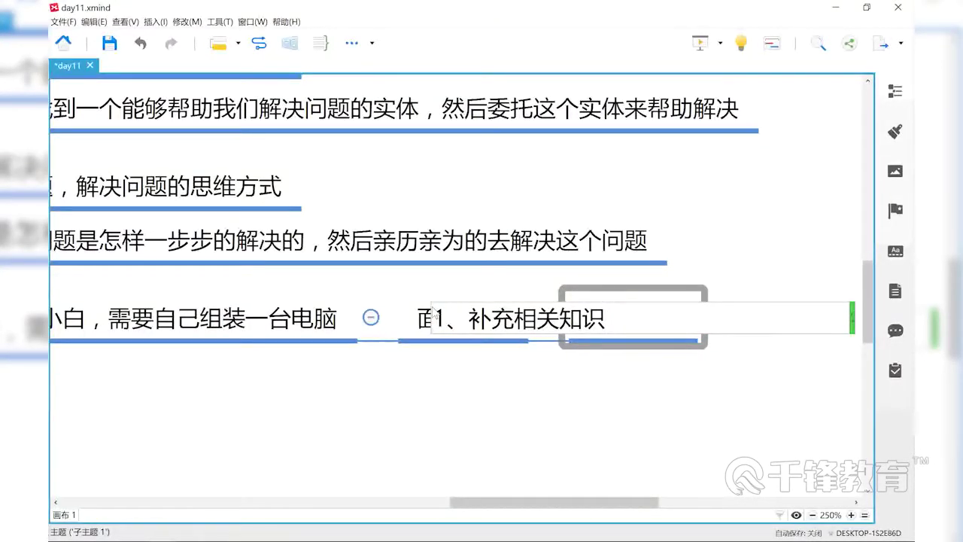
- Add a sibling step reading 2、去买零配件 below step one
{"action": "key", "text": "Return"}
{"action": "key", "text": "Return"}
{"action": "type", "text": "2"}
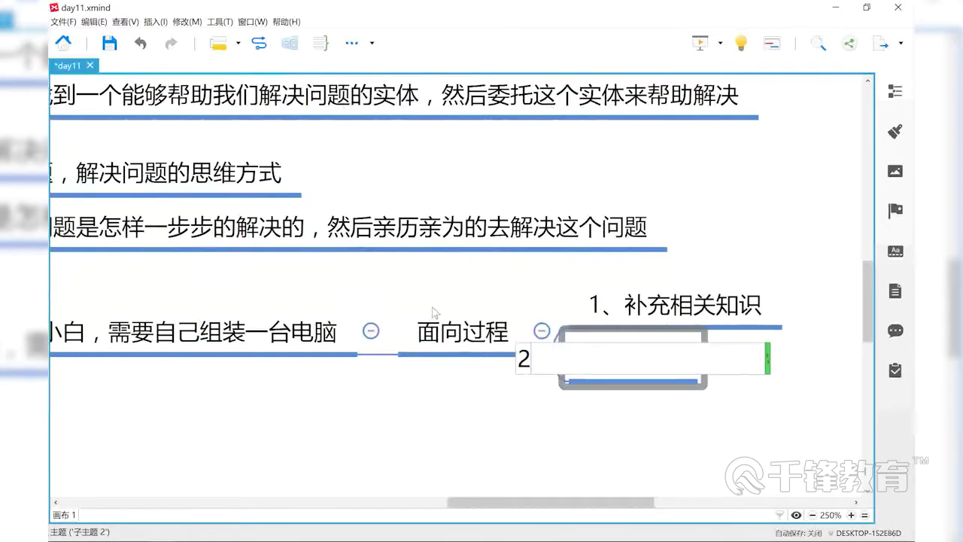
{"action": "type", "text": "、"}
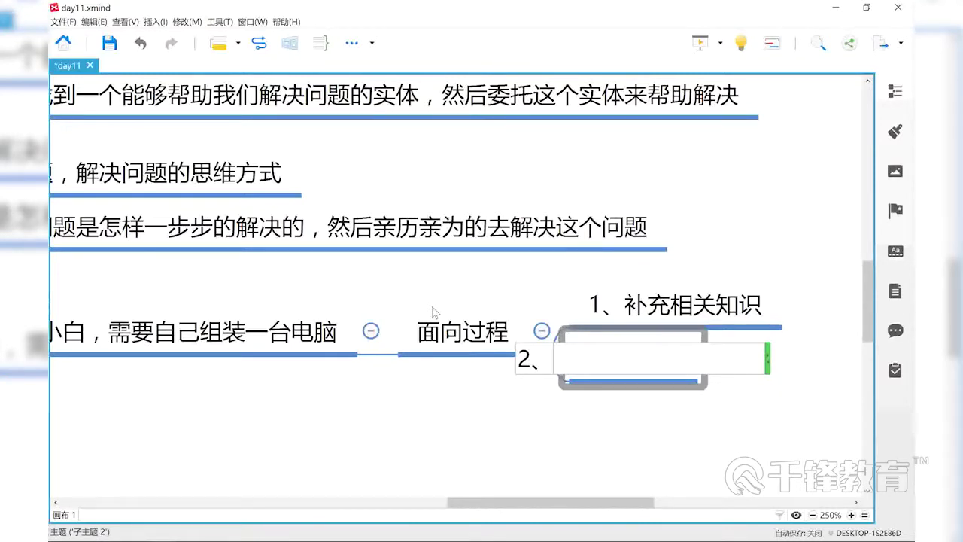
{"action": "type", "text": "去m"}
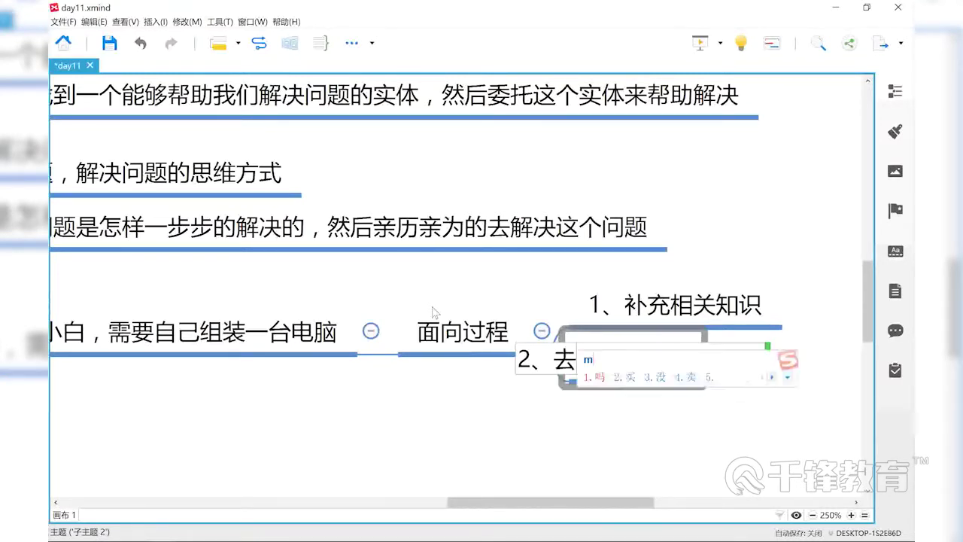
{"action": "type", "text": "ai"}
{"action": "key", "text": "space"}
{"action": "type", "text": "lingpei"}
{"action": "key", "text": "space"}
{"action": "type", "text": "jian"}
{"action": "key", "text": "space"}
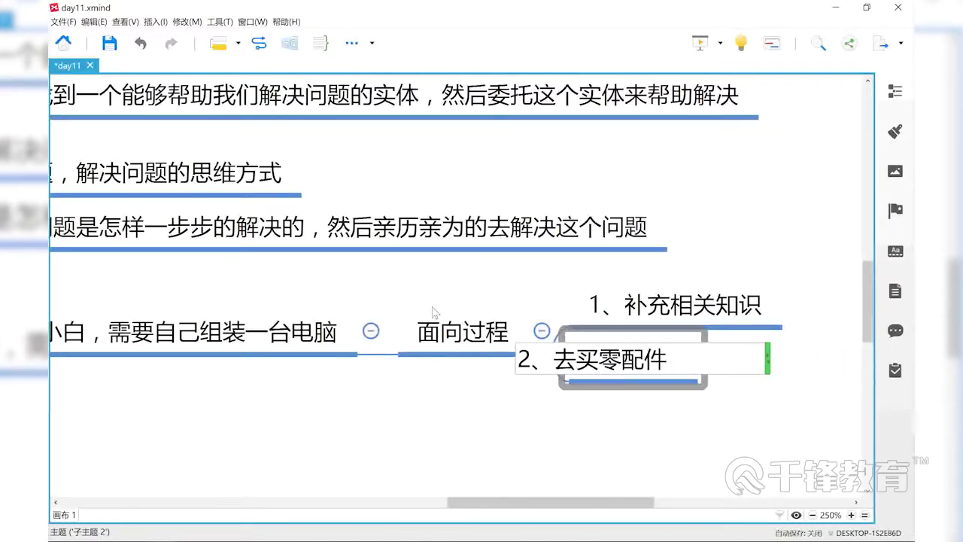
{"action": "key", "text": "Return"}
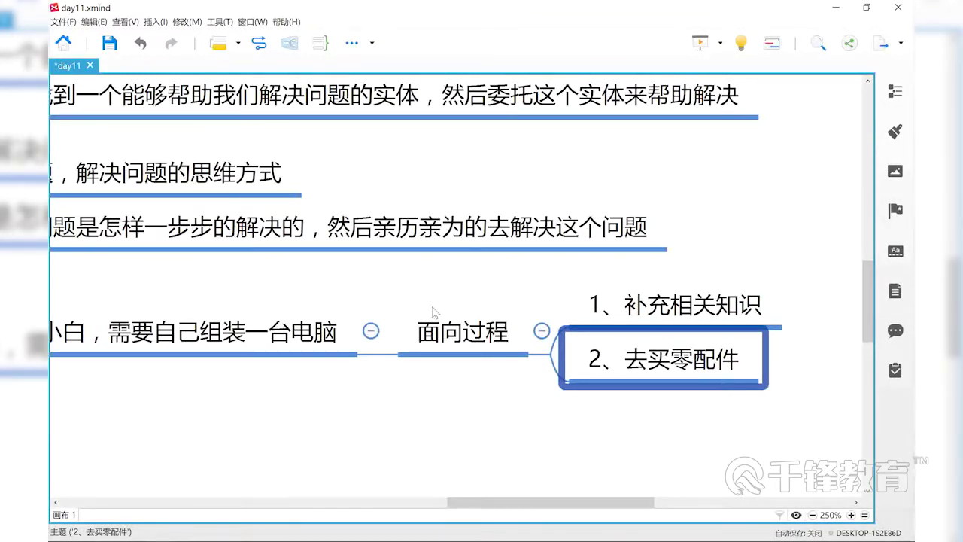
- Add a third step reading 3、运回家里 under 面向过程
{"action": "key", "text": "Return"}
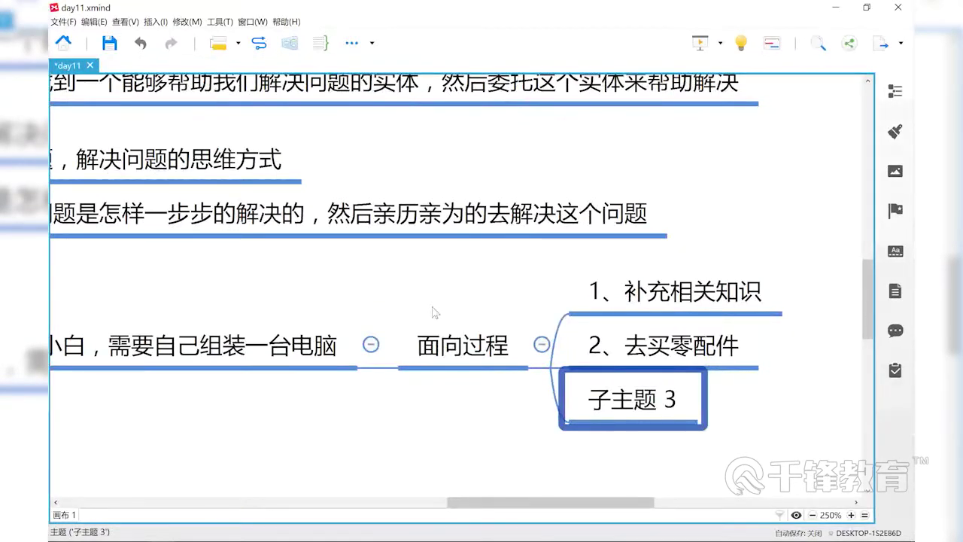
{"action": "type", "text": "、"}
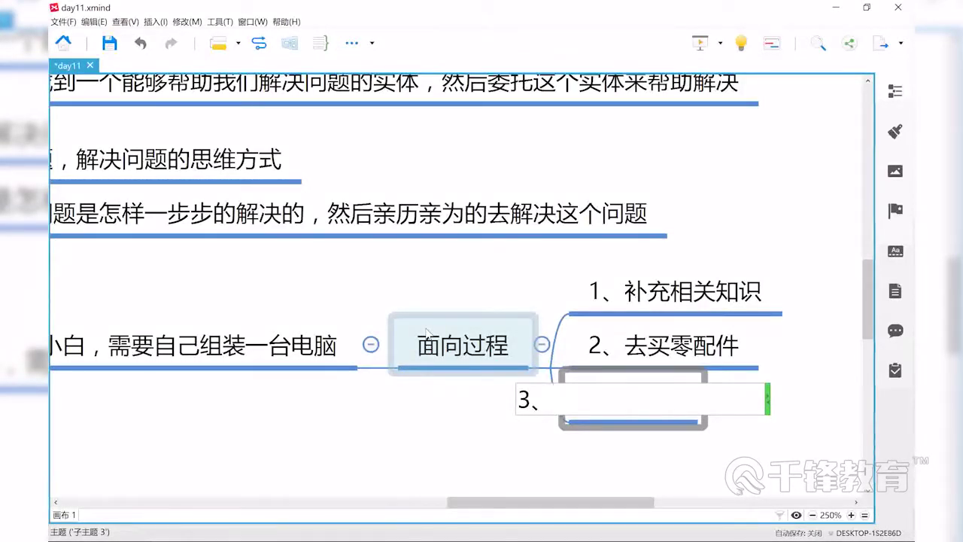
{"action": "type", "text": "运回"}
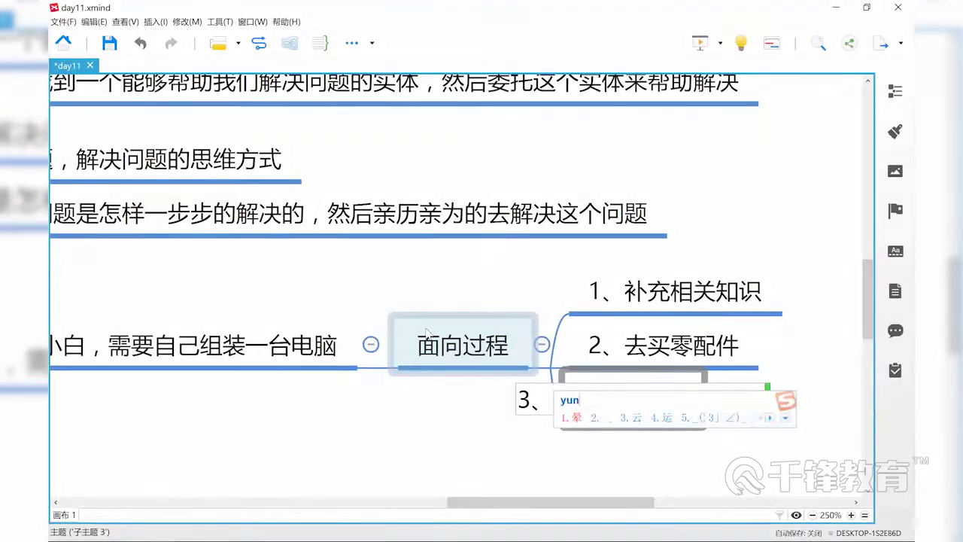
{"action": "type", "text": "j"}
{"action": "type", "text": "家里"}
{"action": "key", "text": "Return"}
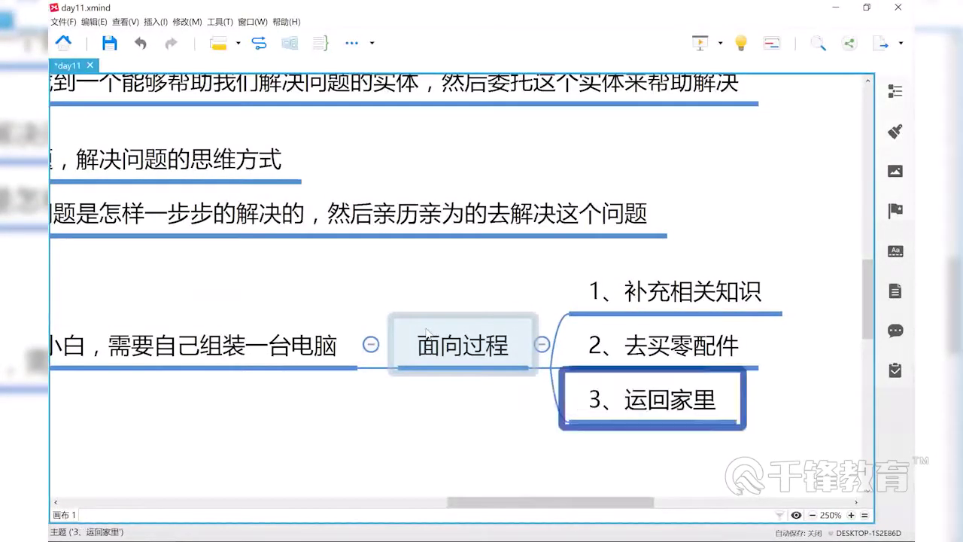
- Add a fourth step reading 4、组装 below it
{"action": "key", "text": "Return"}
{"action": "type", "text": "4、"}
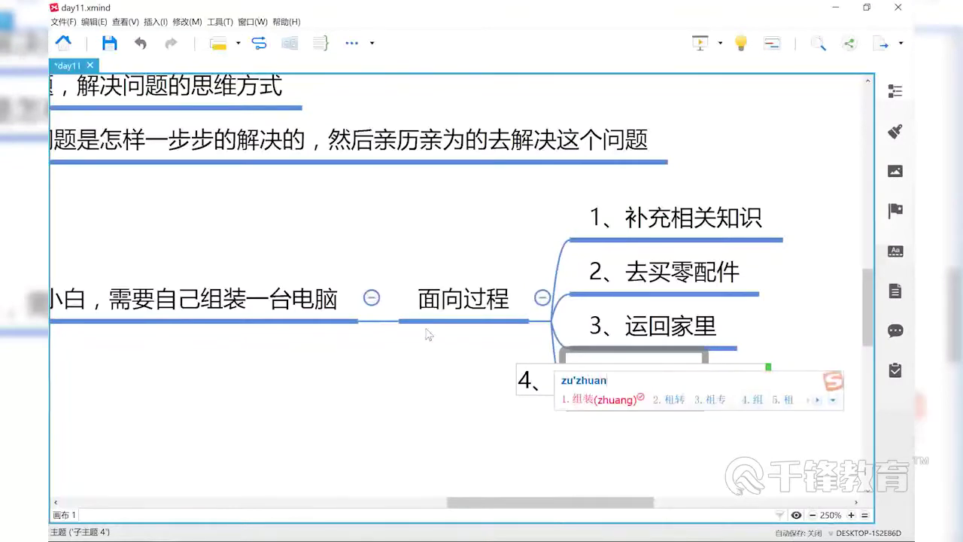
{"action": "type", "text": "组装"}
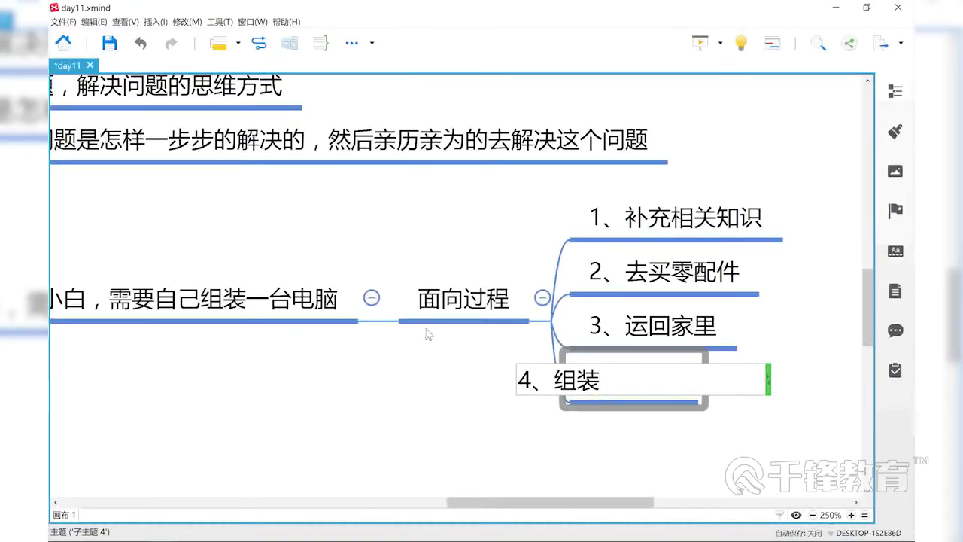
{"action": "key", "text": "Return"}
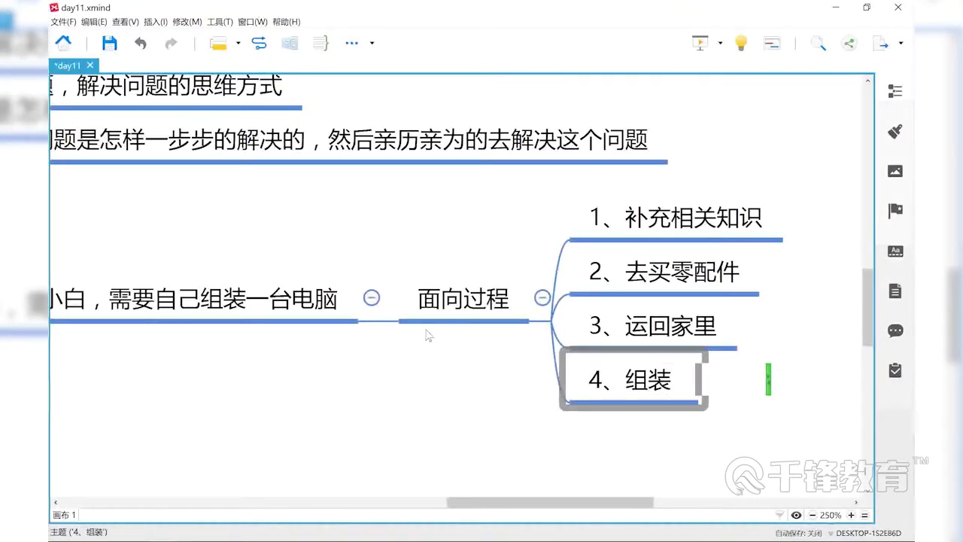
{"action": "key", "text": "Return"}
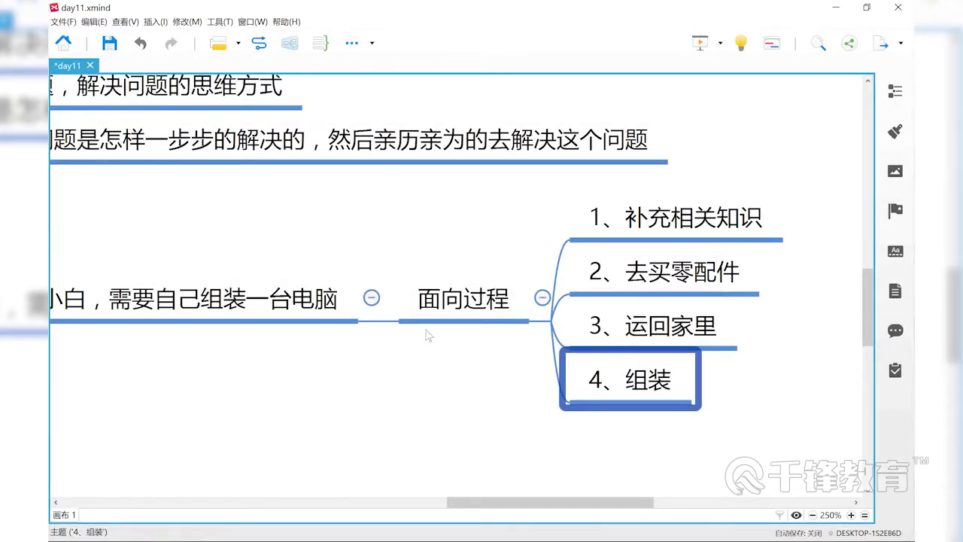
- Insert （小明） after the numbers of steps 1、补充相关知识 and 2、去买零配件
{"action": "double_click", "coordinate": [634, 224]}
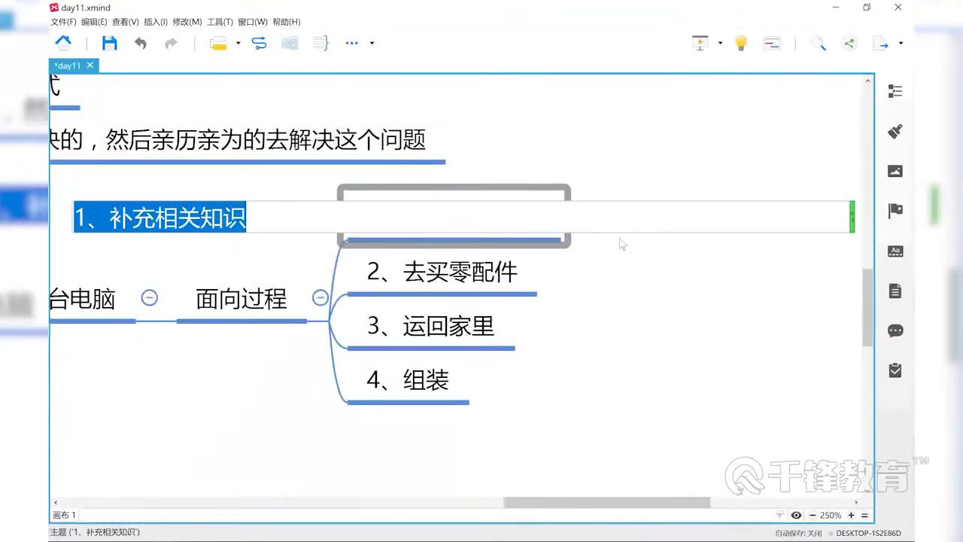
{"action": "key", "text": "Left"}
{"action": "key", "text": "Right"}
{"action": "key", "text": "Right"}
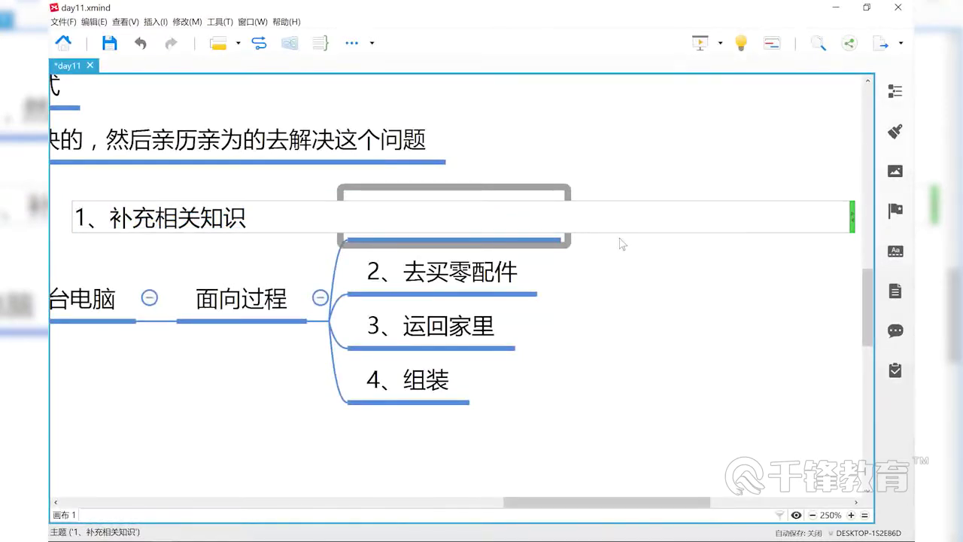
{"action": "type", "text": "（）"}
{"action": "type", "text": "小明）"}
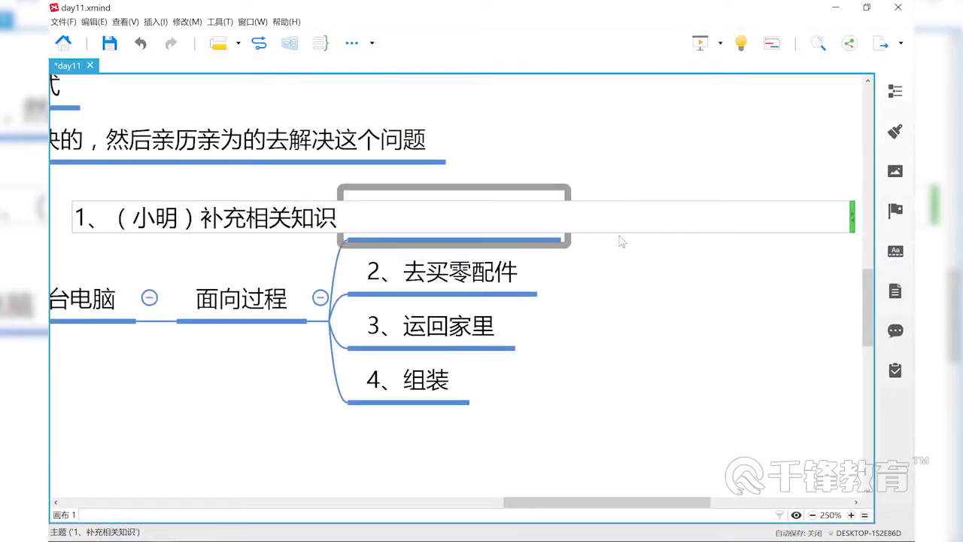
{"action": "key", "text": "Return"}
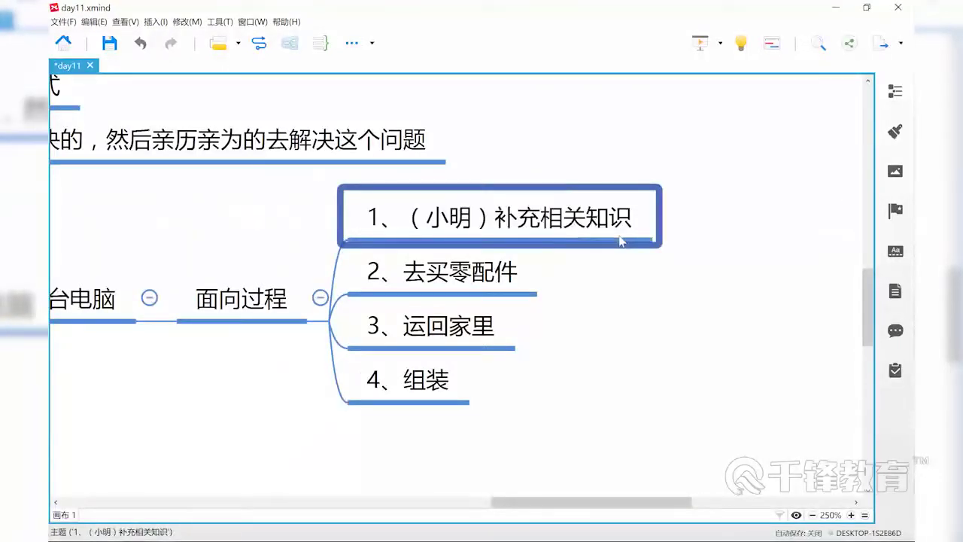
{"action": "key", "text": "Down"}
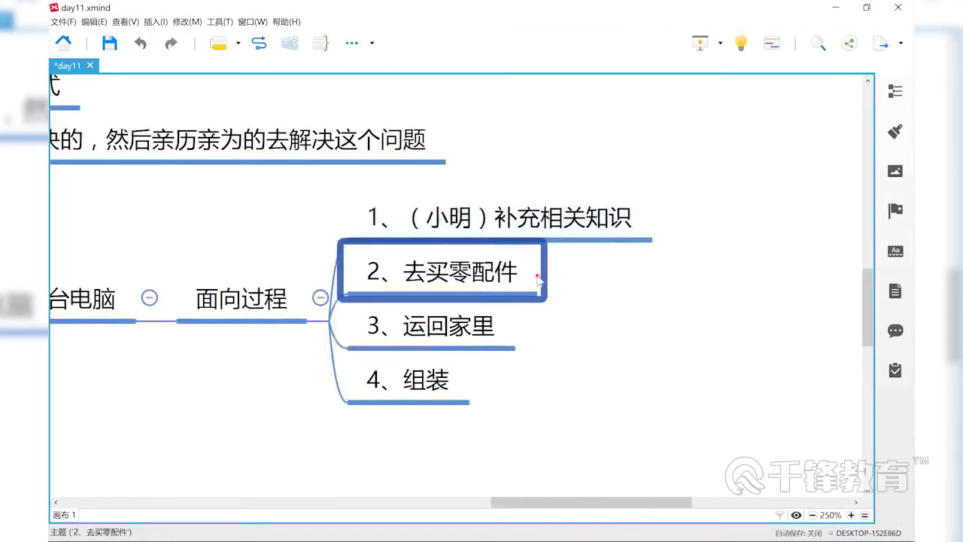
{"action": "double_click", "coordinate": [536, 276]}
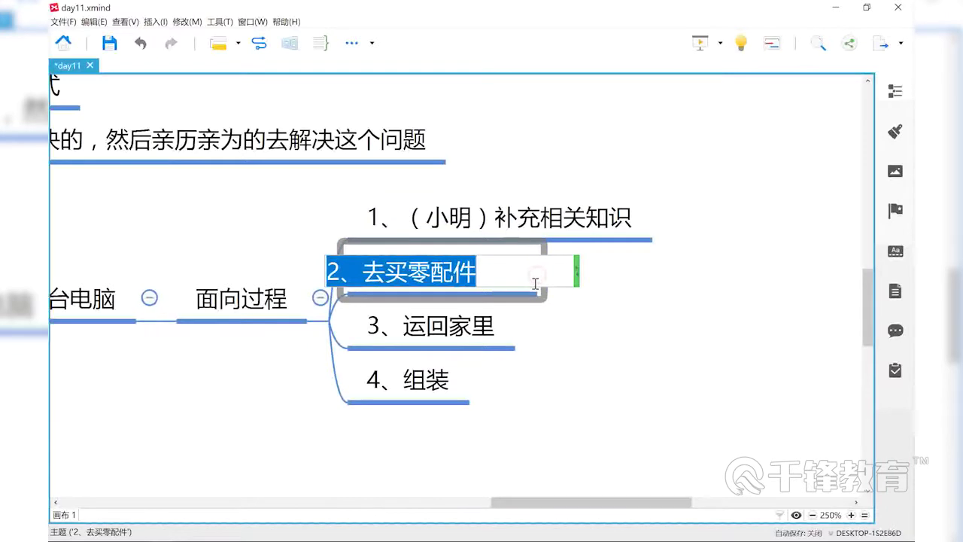
{"action": "key", "text": "Left"}
{"action": "key", "text": "Right"}
{"action": "key", "text": "Right"}
{"action": "type", "text": "（"}
{"action": "key", "text": "BackSpace"}
{"action": "type", "text": "（"}
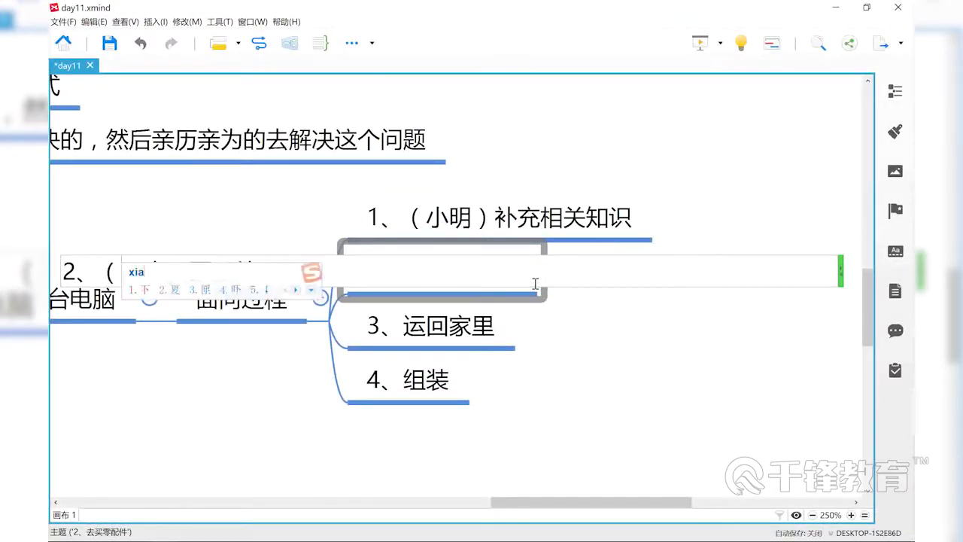
{"action": "type", "text": "xiaoming"}
{"action": "key", "text": "space"}
{"action": "key", "text": "Return"}
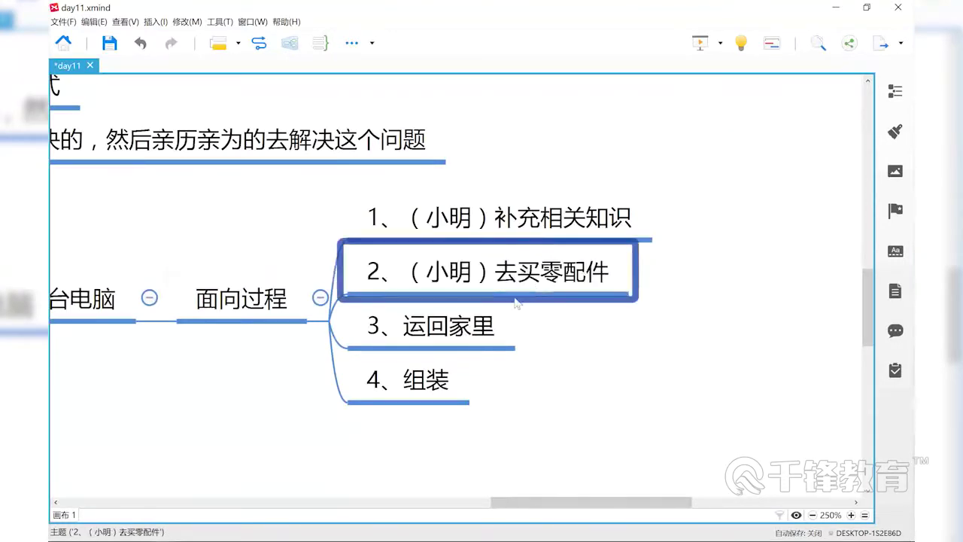
- Insert （小明） after the numbers of steps 3、运回家里 and 4、组装
{"action": "double_click", "coordinate": [514, 321]}
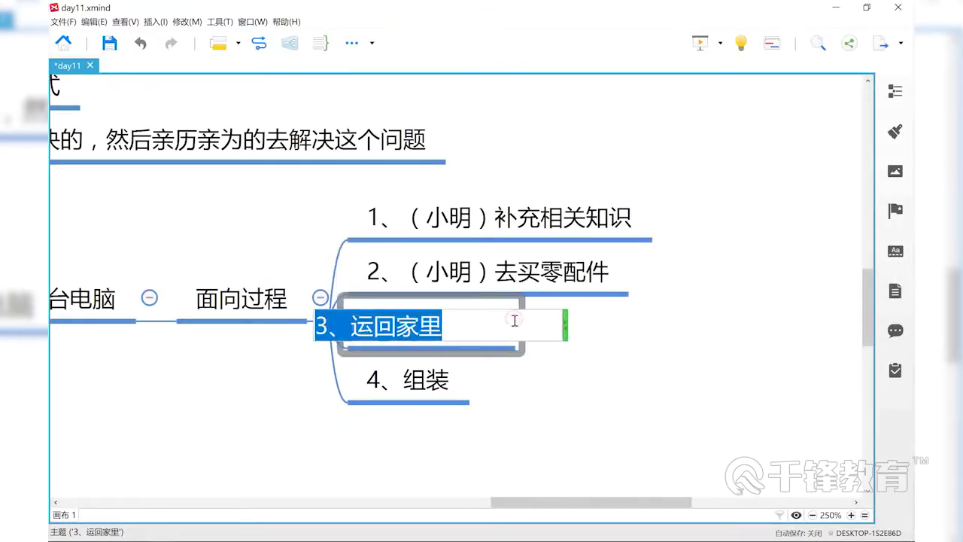
{"action": "key", "text": "Home"}
{"action": "key", "text": "Right"}
{"action": "key", "text": "Right"}
{"action": "type", "text": "（xiaoming"}
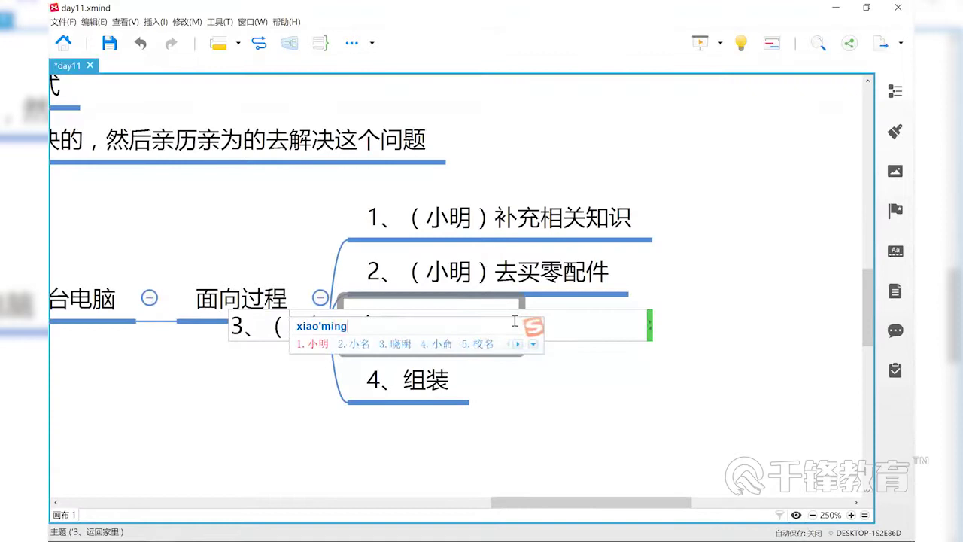
{"action": "key", "text": "space"}
{"action": "type", "text": "）"}
{"action": "key", "text": "Return"}
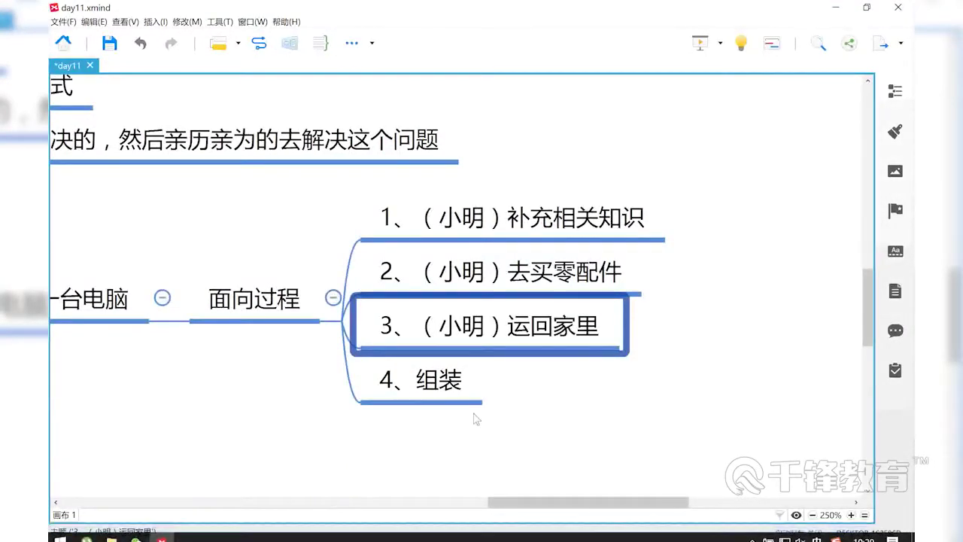
{"action": "double_click", "coordinate": [459, 374]}
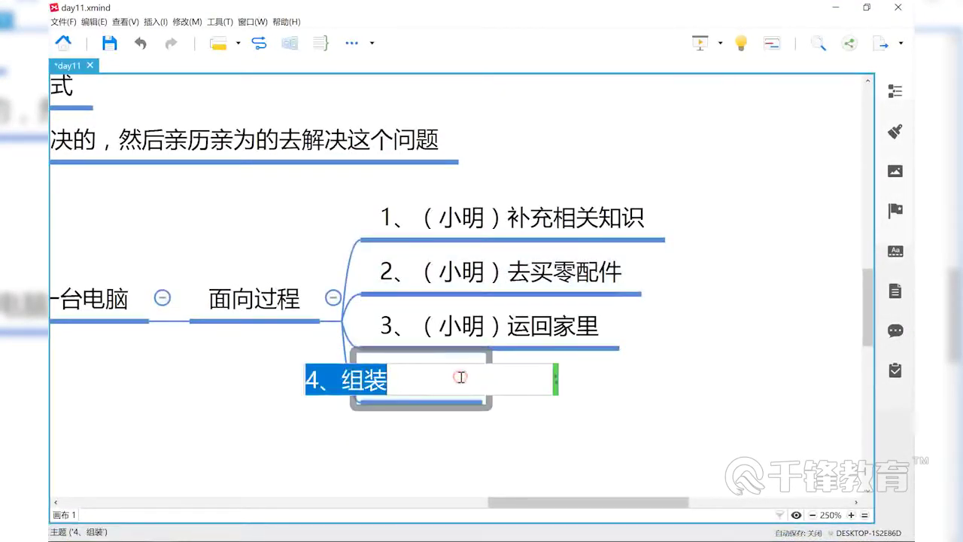
{"action": "key", "text": "Home"}
{"action": "key", "text": "Right"}
{"action": "key", "text": "Right"}
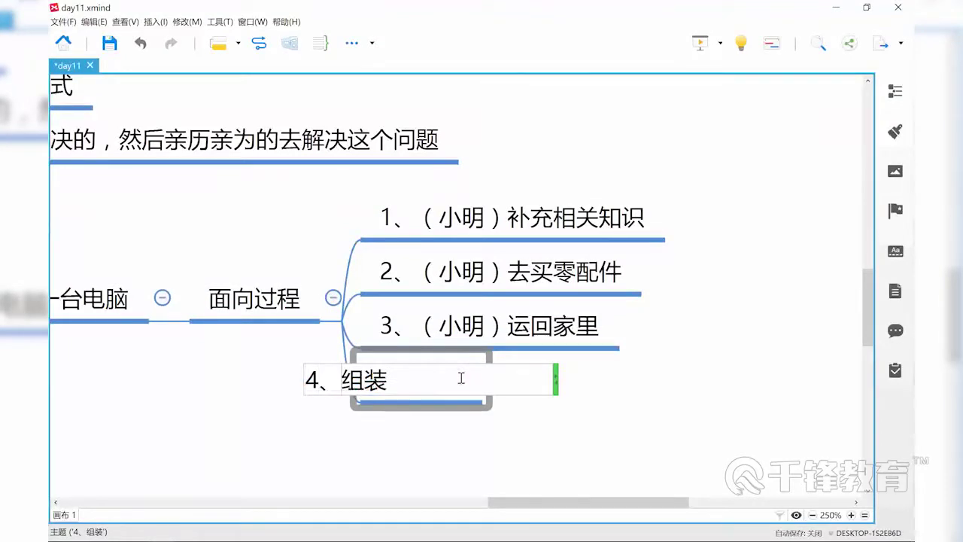
{"action": "type", "text": "（）"}
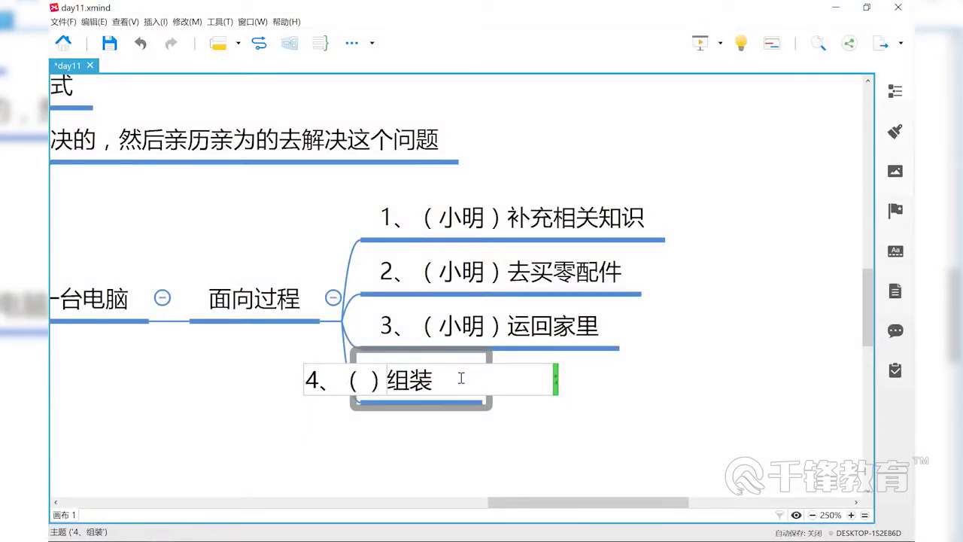
{"action": "type", "text": "小明"}
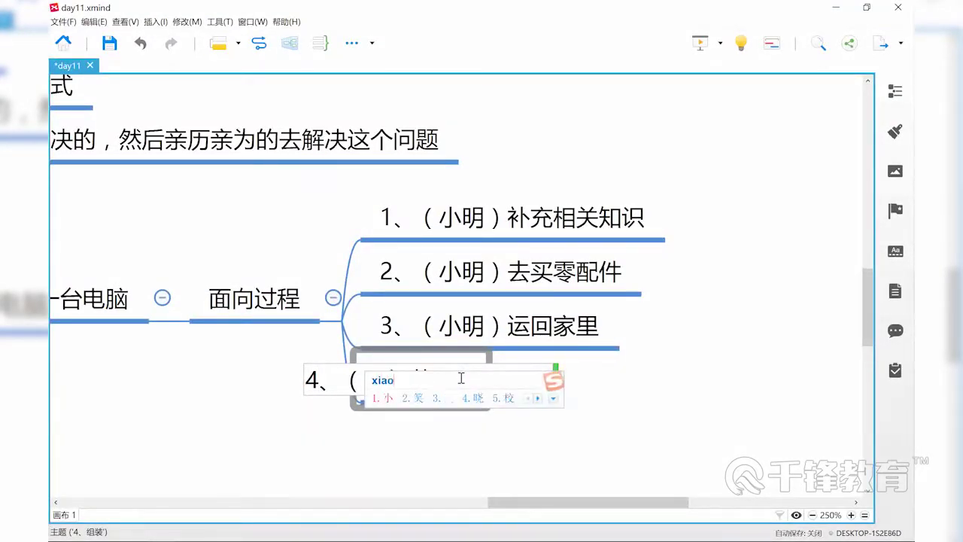
{"action": "key", "text": "Return"}
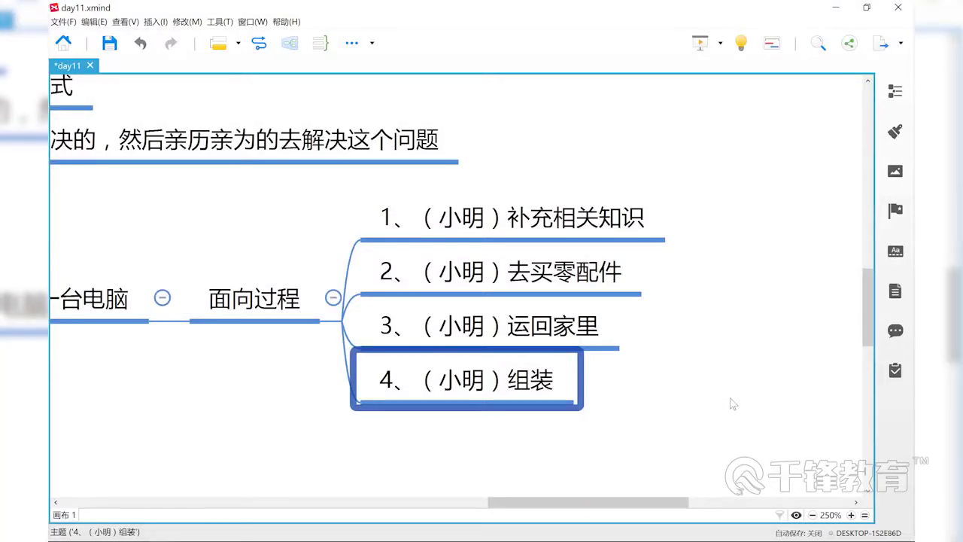
- Add a 面向对象 sibling branch after 面向过程 with one placeholder child topic
{"action": "key", "text": "Left"}
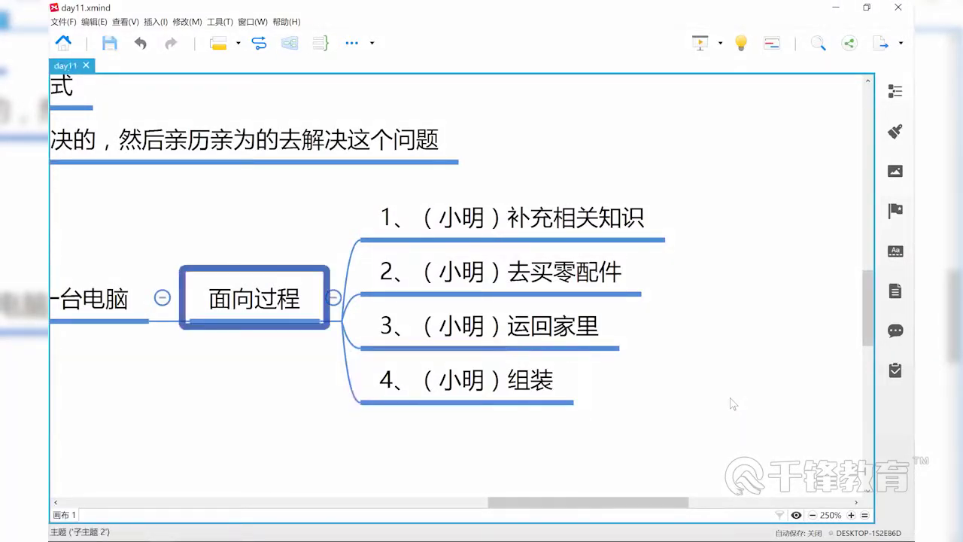
{"action": "key", "text": "Return"}
{"action": "type", "text": "mianxiang"}
{"action": "key", "text": "space"}
{"action": "type", "text": "duixiang"}
{"action": "key", "text": "space"}
{"action": "key", "text": "Return"}
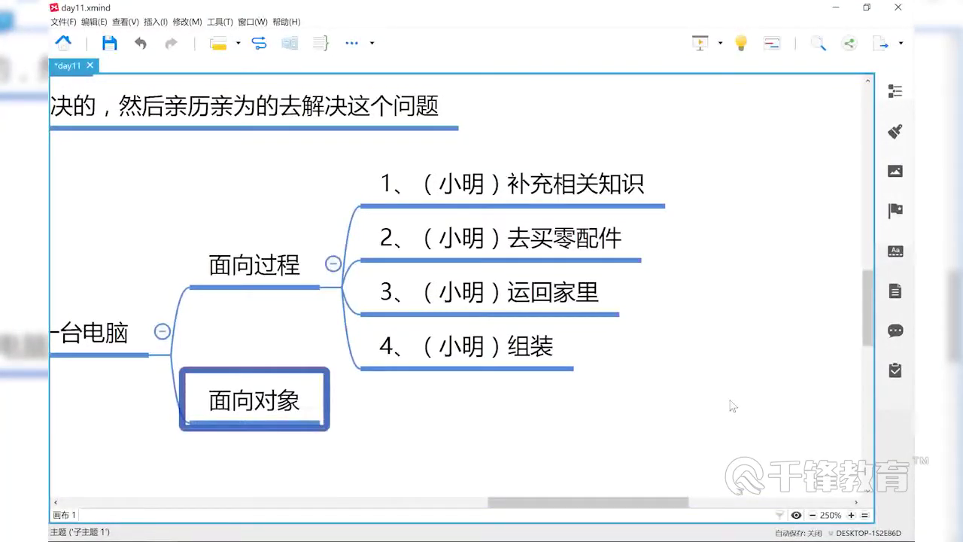
{"action": "key", "text": "Tab"}
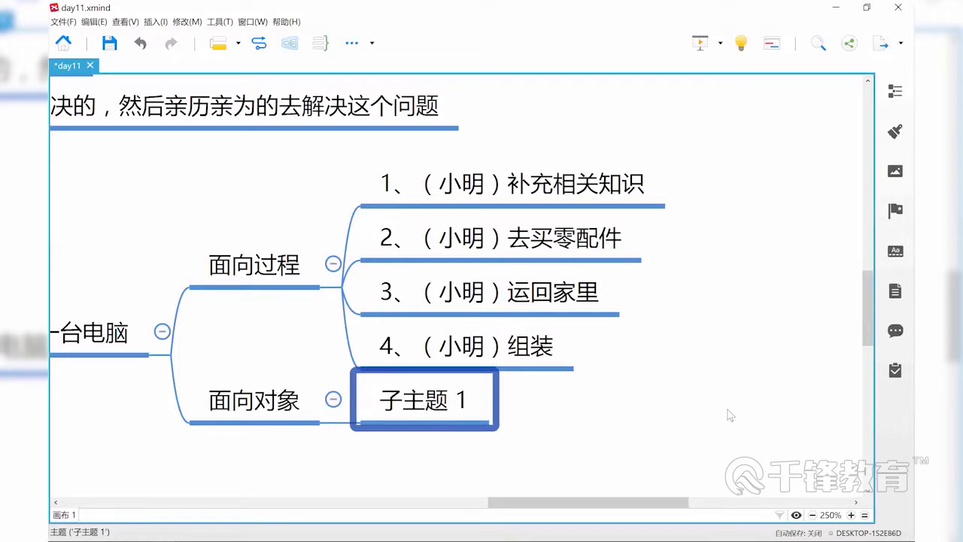
- Rename 子主题 1 to 1、找一个懂电脑的朋友，老王 and add a sibling placeholder below
{"action": "key", "text": "F2"}
{"action": "type", "text": "1"}
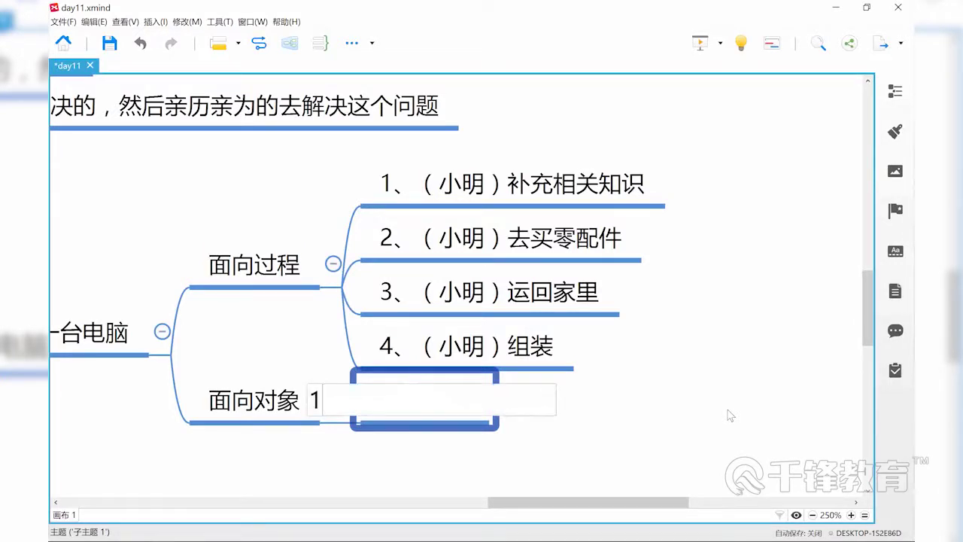
{"action": "type", "text": "、"}
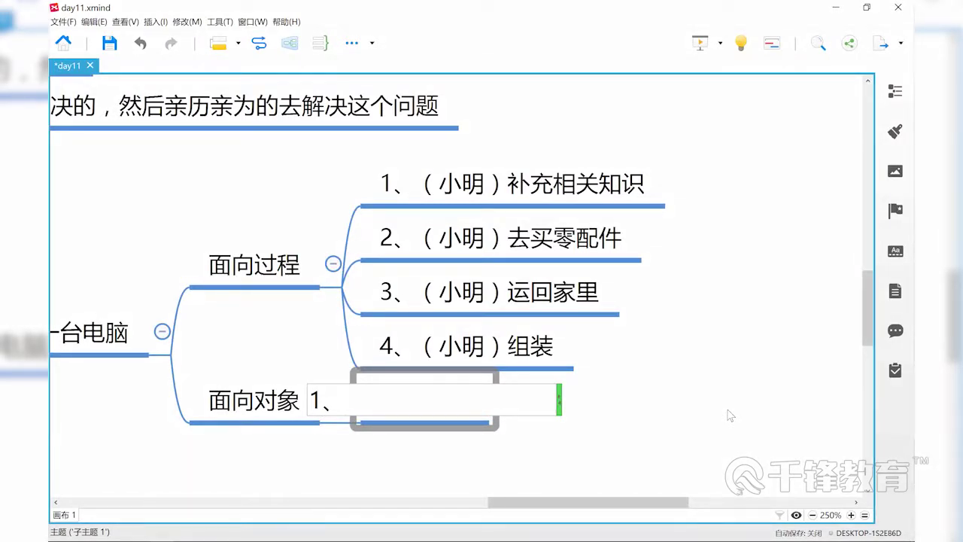
{"action": "type", "text": "zhaoyig"}
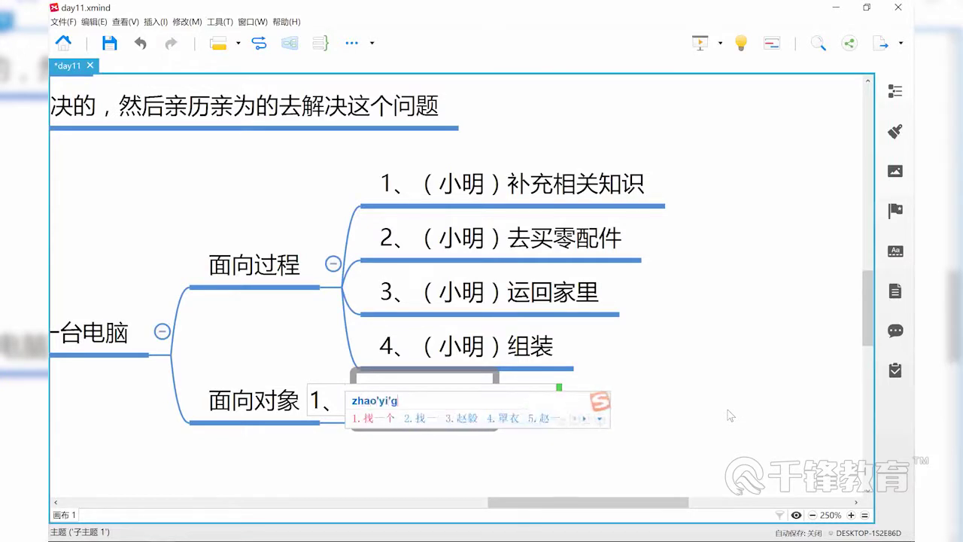
{"action": "type", "text": "e"}
{"action": "key", "text": "space"}
{"action": "type", "text": "dong"}
{"action": "key", "text": "space"}
{"action": "type", "text": "diannao"}
{"action": "key", "text": "space"}
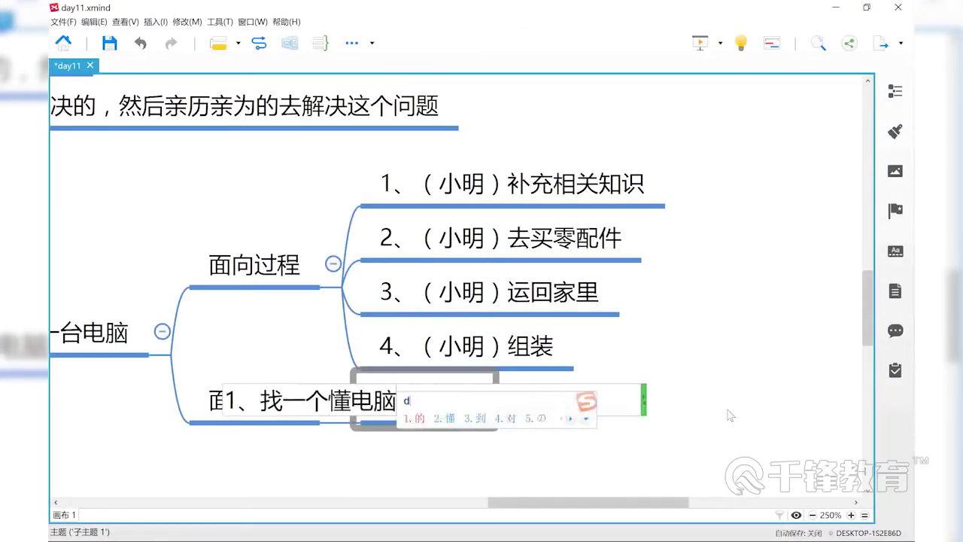
{"action": "type", "text": "de"}
{"action": "key", "text": "space"}
{"action": "type", "text": "pengyou"}
{"action": "key", "text": "space"}
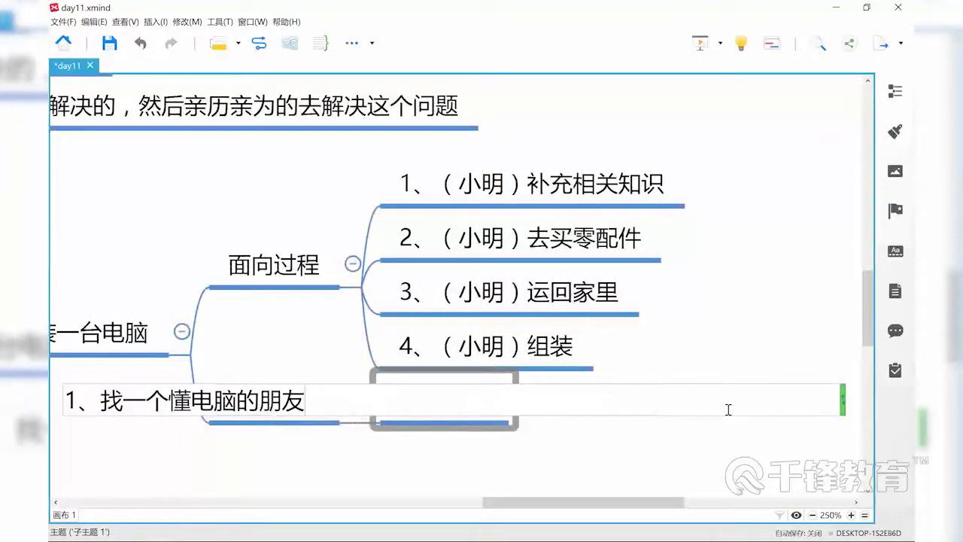
{"action": "type", "text": ",a"}
{"action": "key", "text": "BackSpace"}
{"action": "type", "text": "laowang"}
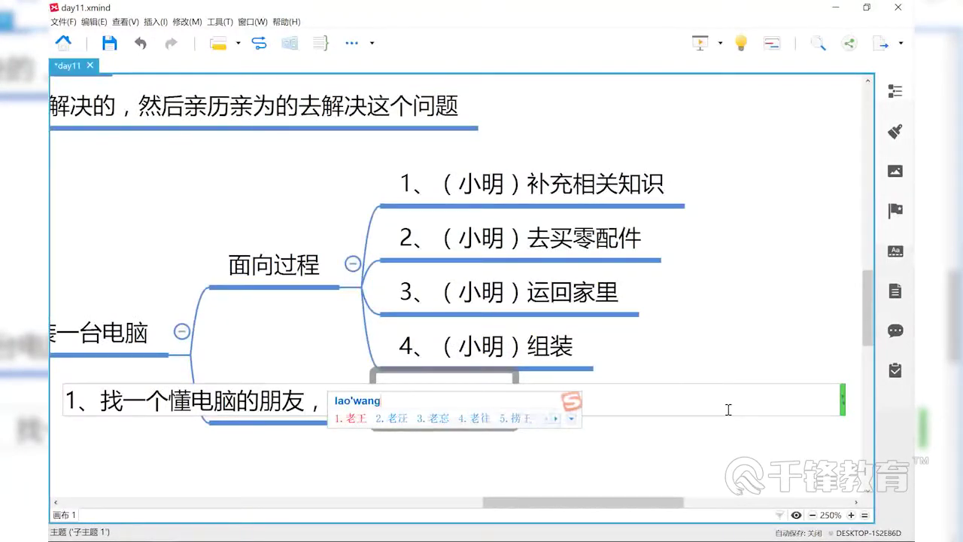
{"action": "key", "text": "space"}
{"action": "key", "text": "Return"}
{"action": "key", "text": "Return"}
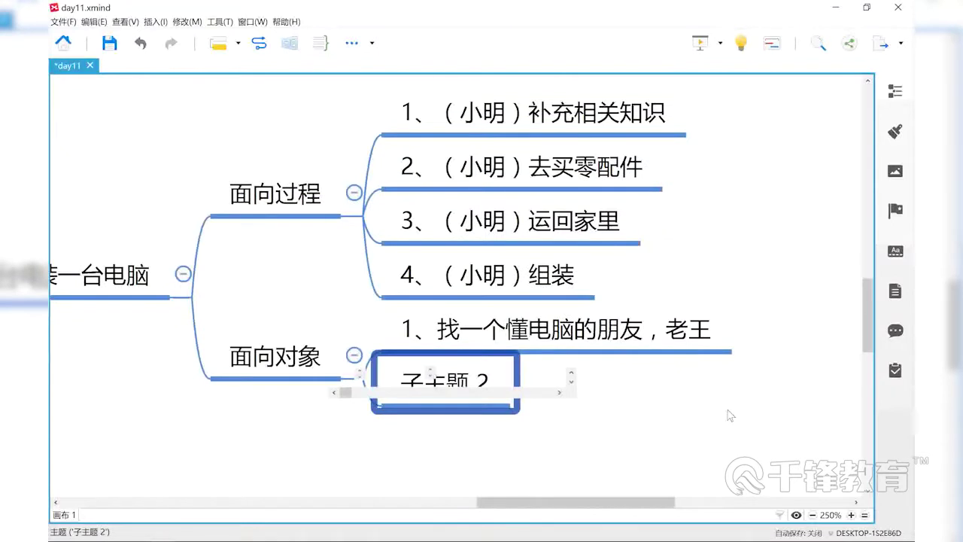
- Type 2、（老王）去买零配件 into the placeholder second step under 面向对象
{"action": "type", "text": "2、"}
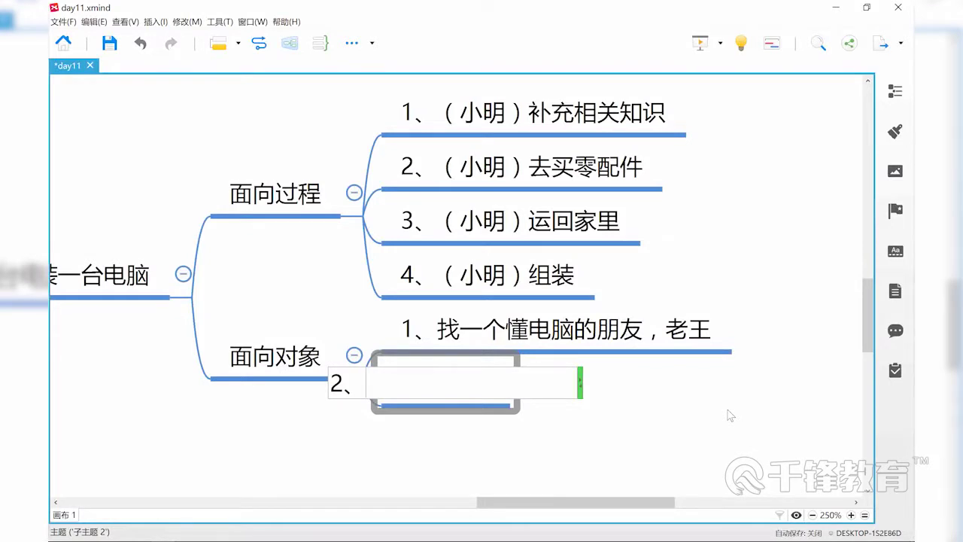
{"action": "type", "text": "()"}
{"action": "key", "text": "Left"}
{"action": "type", "text": "laowang"}
{"action": "key", "text": "space"}
{"action": "key", "text": "Right"}
{"action": "type", "text": "q"}
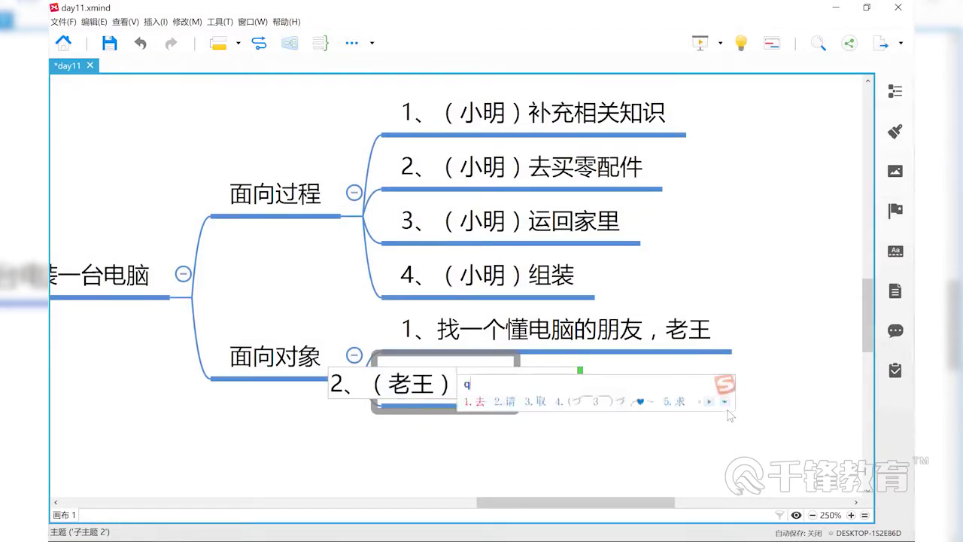
{"action": "key", "text": "space"}
{"action": "type", "text": "mai"}
{"action": "key", "text": "space"}
{"action": "type", "text": "lingpeijian"}
{"action": "key", "text": "space"}
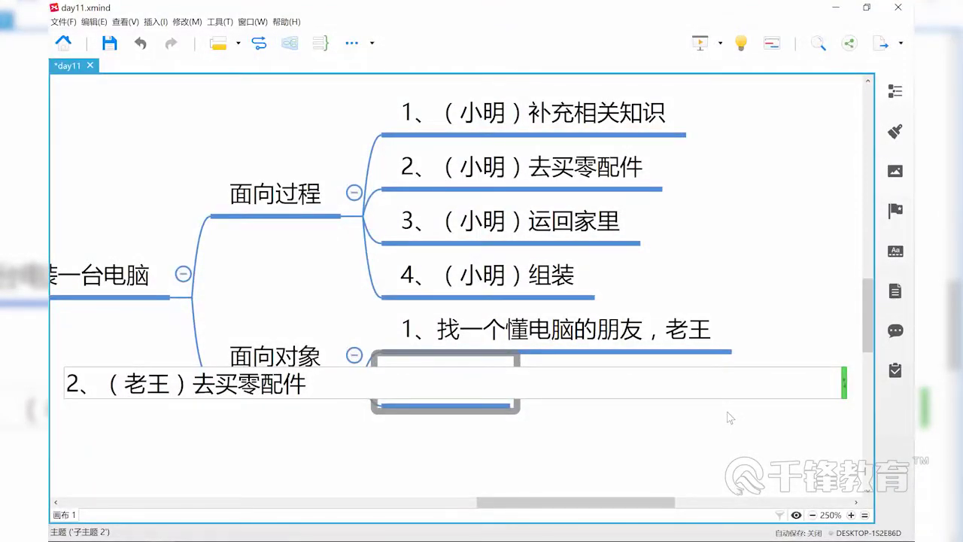
{"action": "key", "text": "Return"}
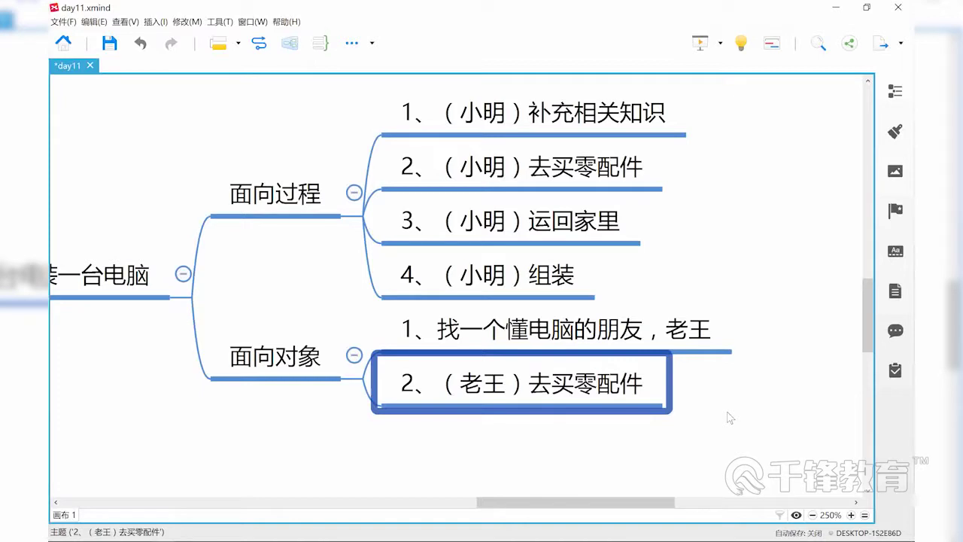
- Add a third 面向对象 step reading 3、（快递）运回家里
{"action": "key", "text": "Return"}
{"action": "type", "text": "3"}
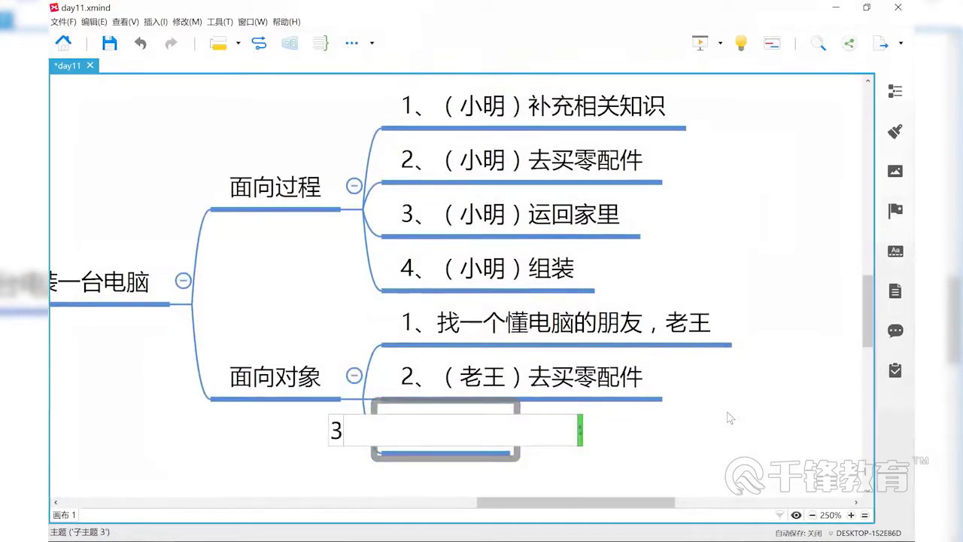
{"action": "type", "text": "、"}
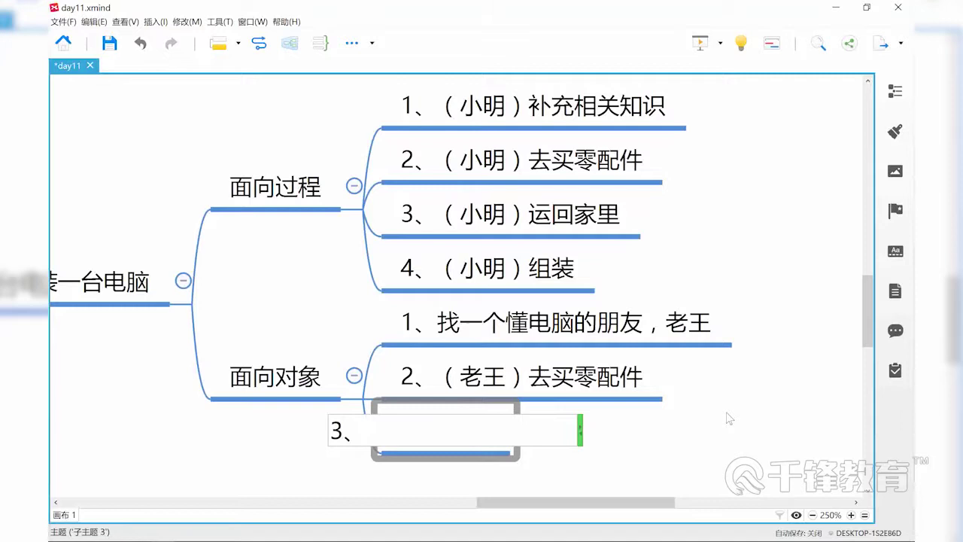
{"action": "type", "text": "(kuaid"}
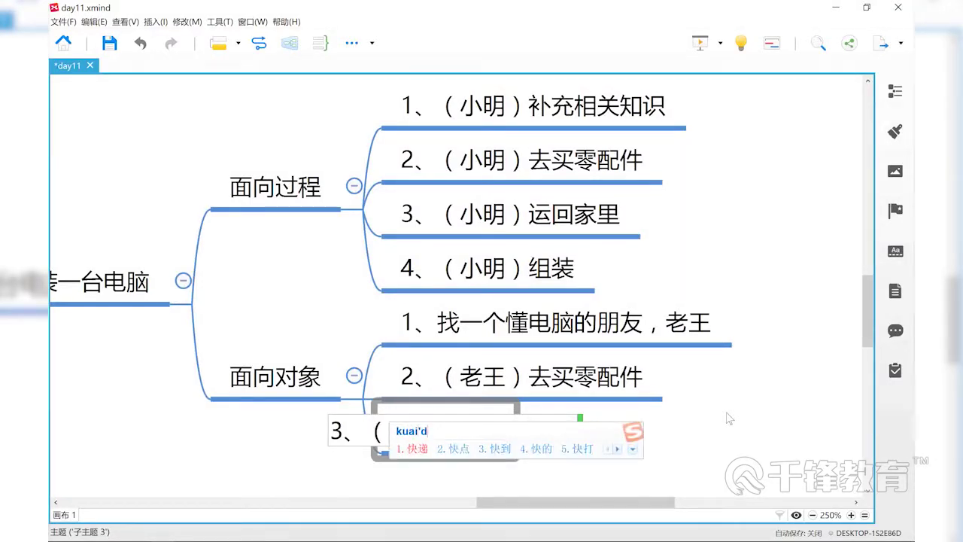
{"action": "key", "text": "space"}
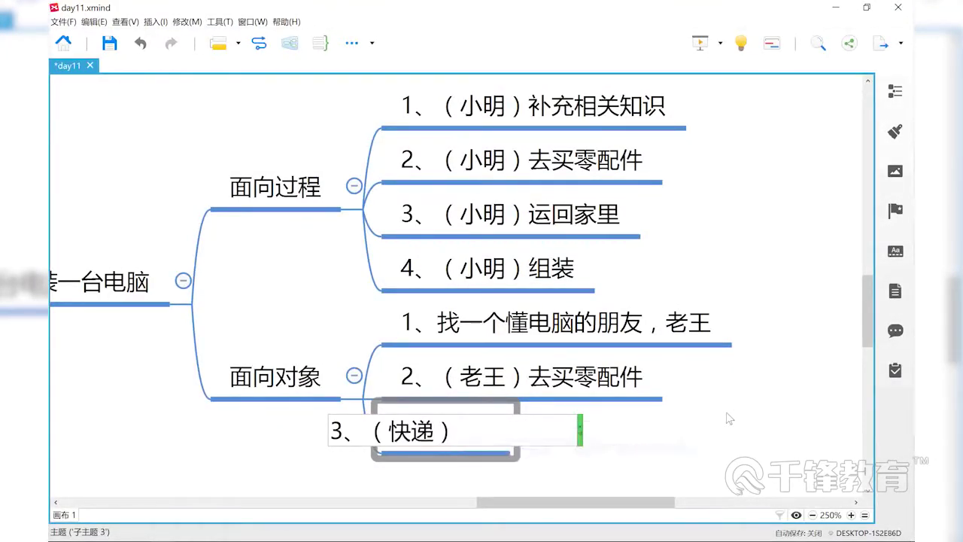
{"action": "type", "text": "运回家里"}
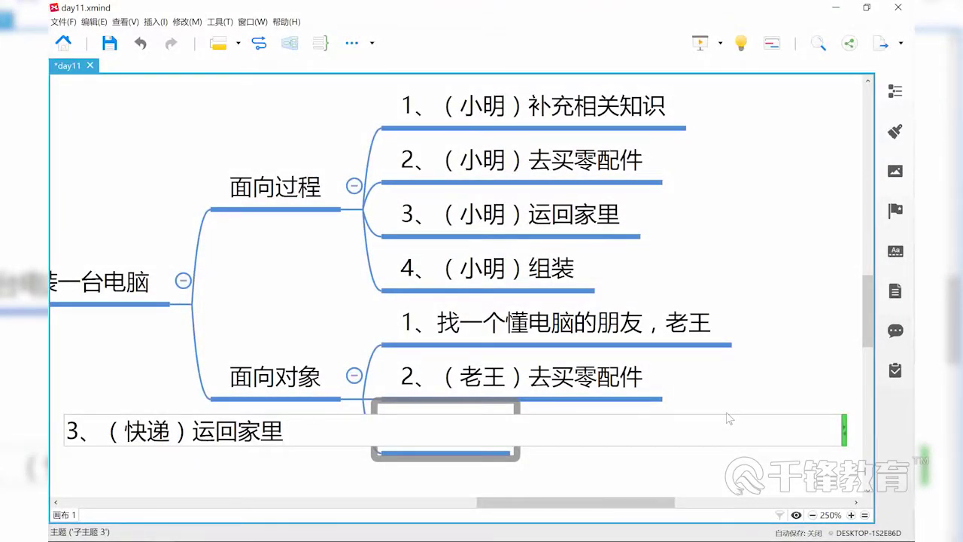
{"action": "key", "text": "Return"}
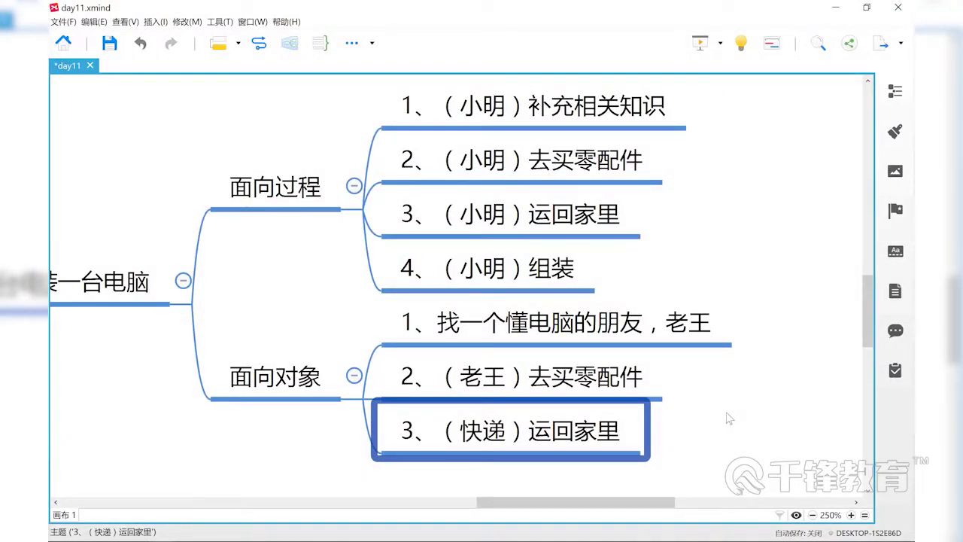
- Add a fourth 面向对象 step reading 4、（老王）组装
{"action": "key", "text": "Return"}
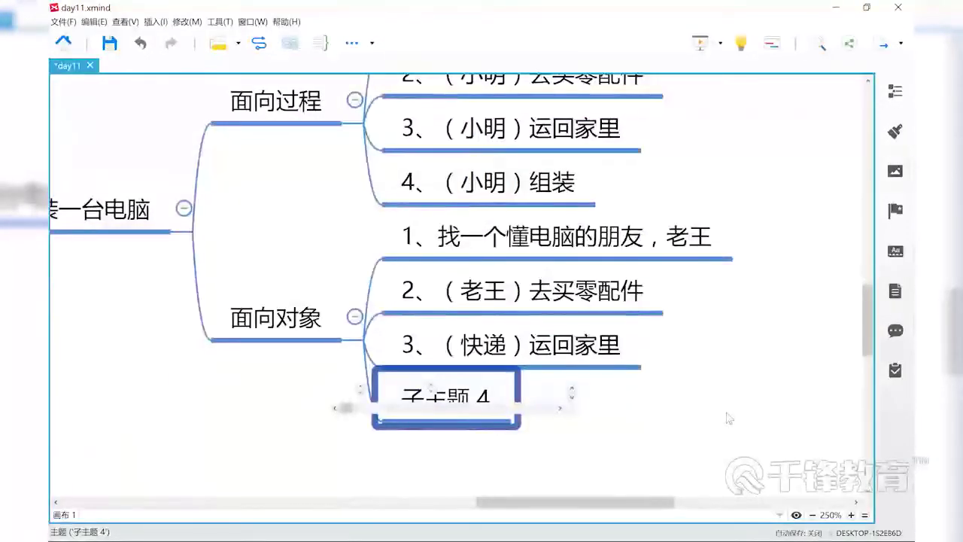
{"action": "type", "text": "4、zu'zhuang"}
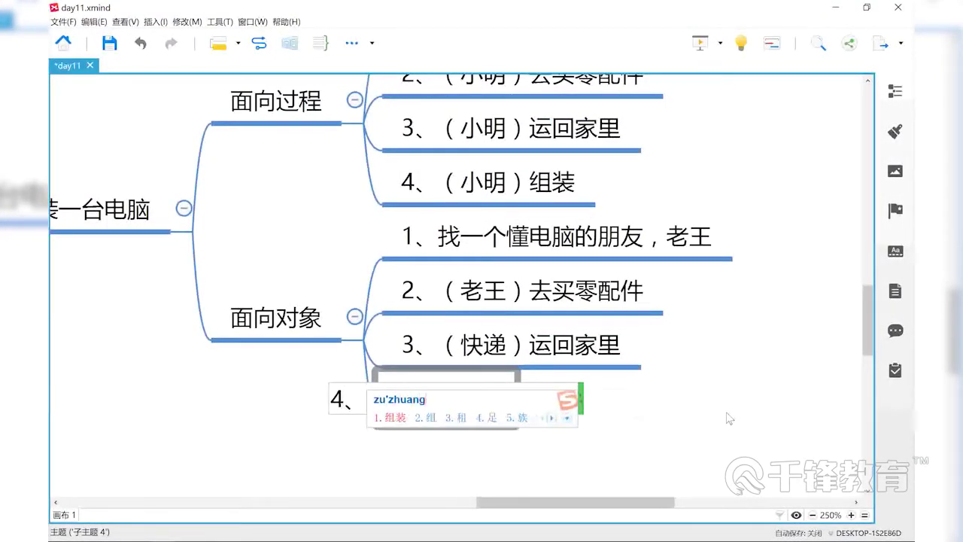
{"action": "key", "text": "space"}
{"action": "key", "text": "Left"}
{"action": "key", "text": "Left"}
{"action": "type", "text": "（"}
{"action": "type", "text": "laowang"}
{"action": "key", "text": "space"}
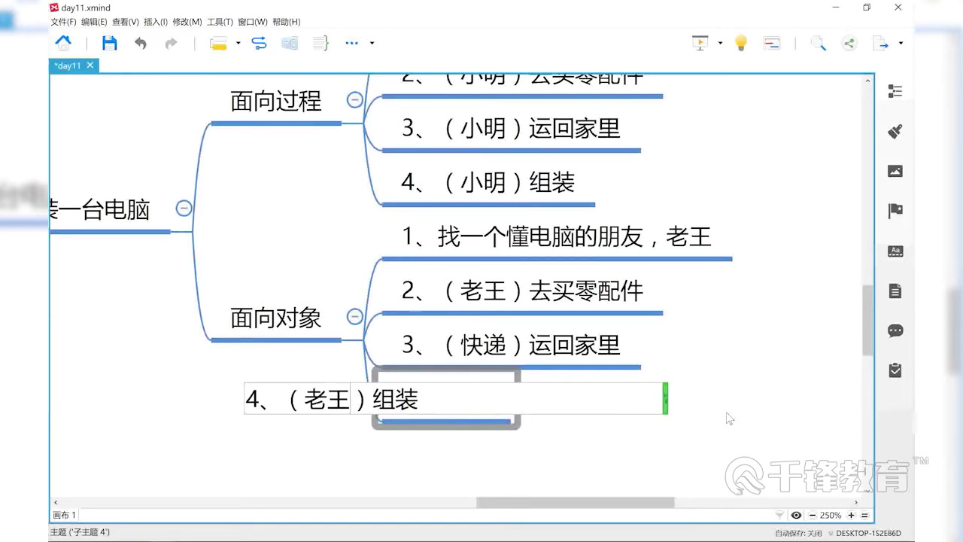
{"action": "key", "text": "Return"}
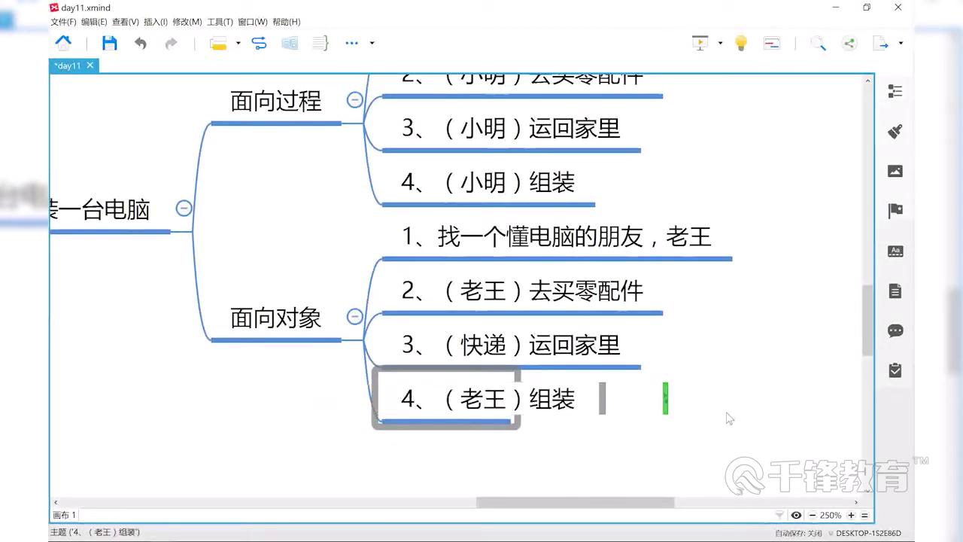